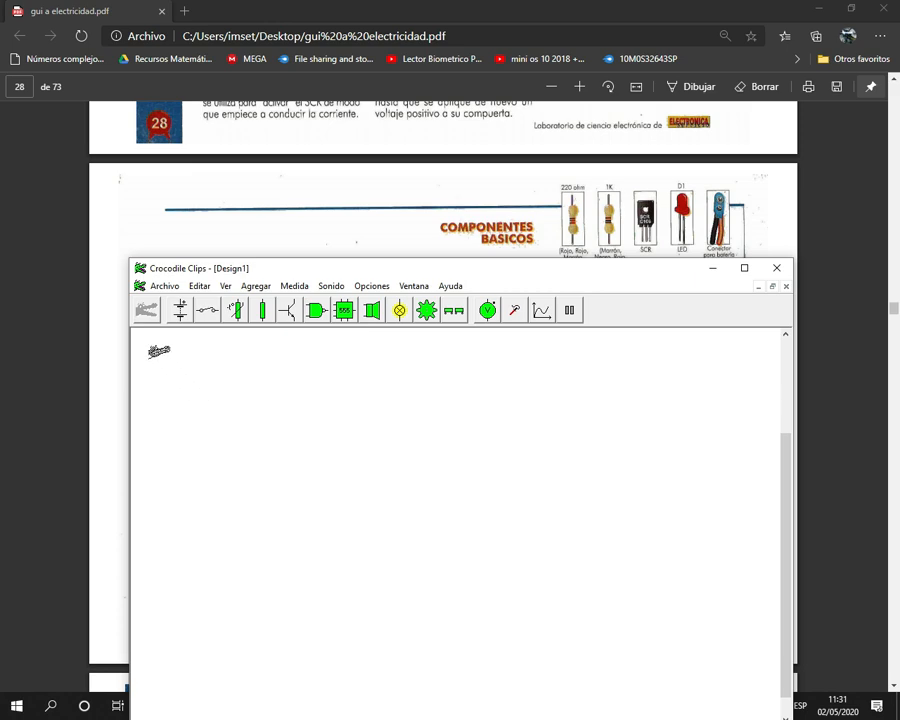
Look through the power supply, switch, input sensor, discrete semiconductor and logic component groups of the circuit simulator
left_click(147, 310)
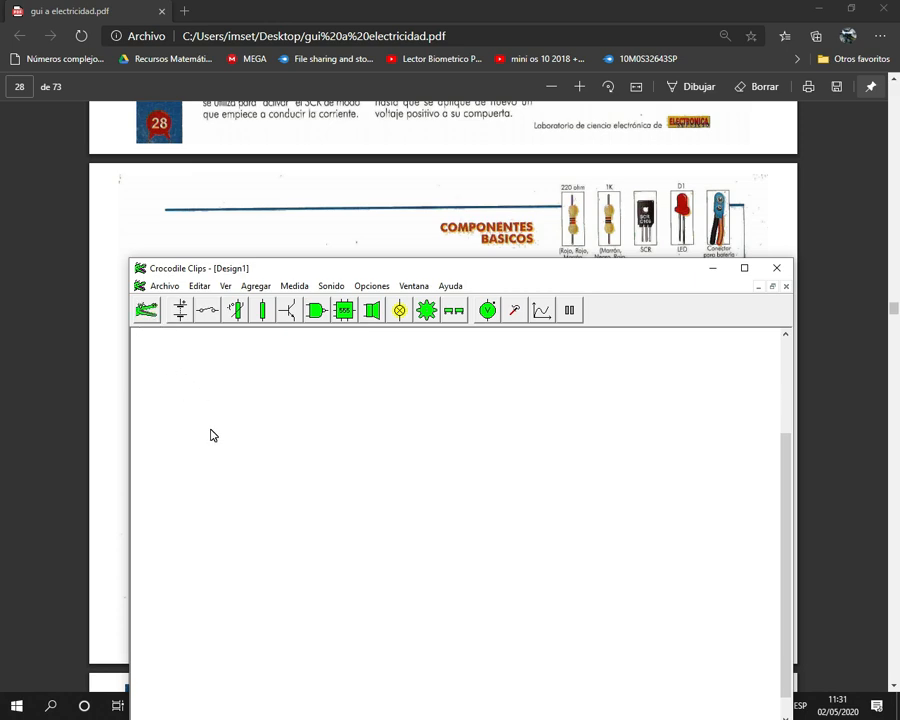
left_click(181, 312)
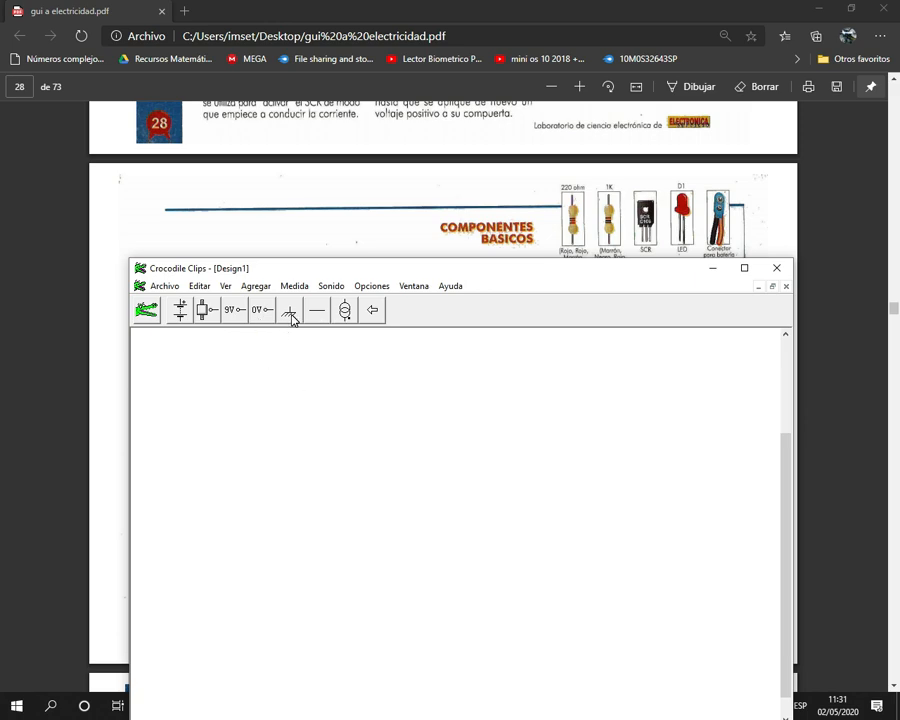
left_click(373, 311)
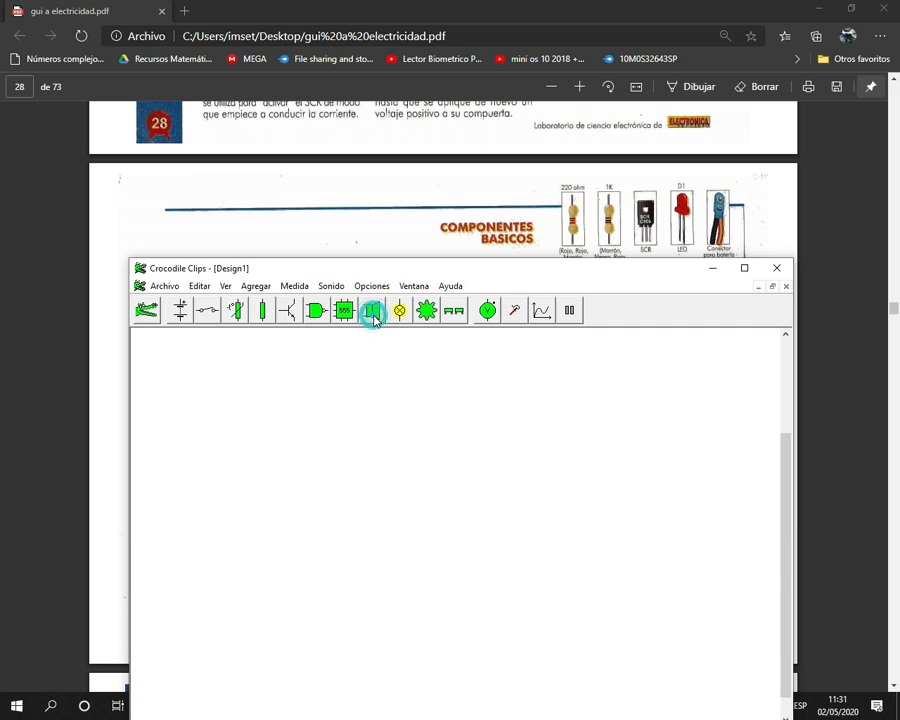
left_click(209, 316)
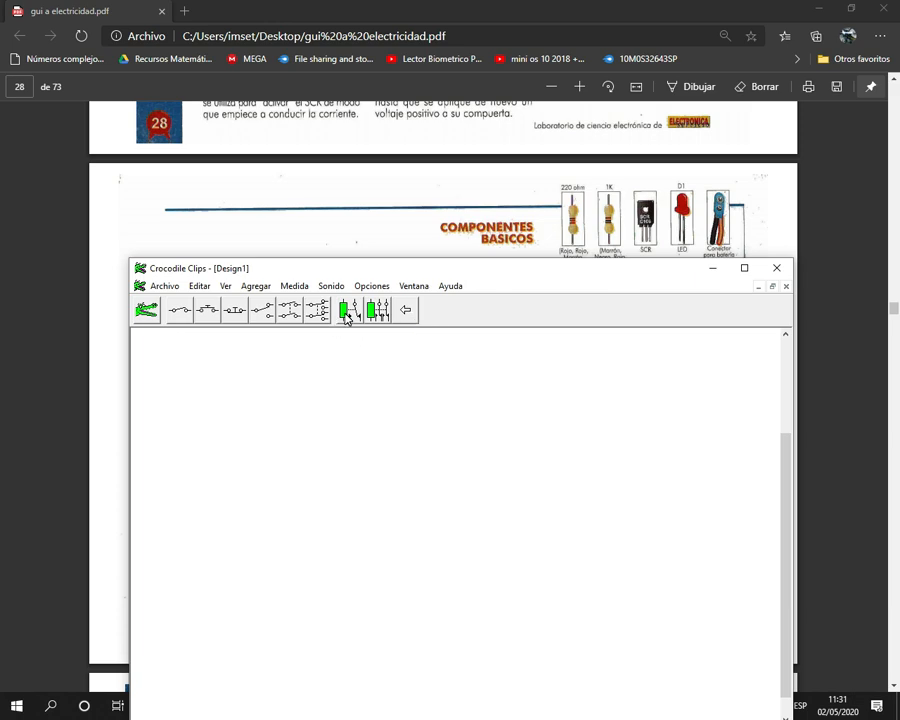
left_click(412, 316)
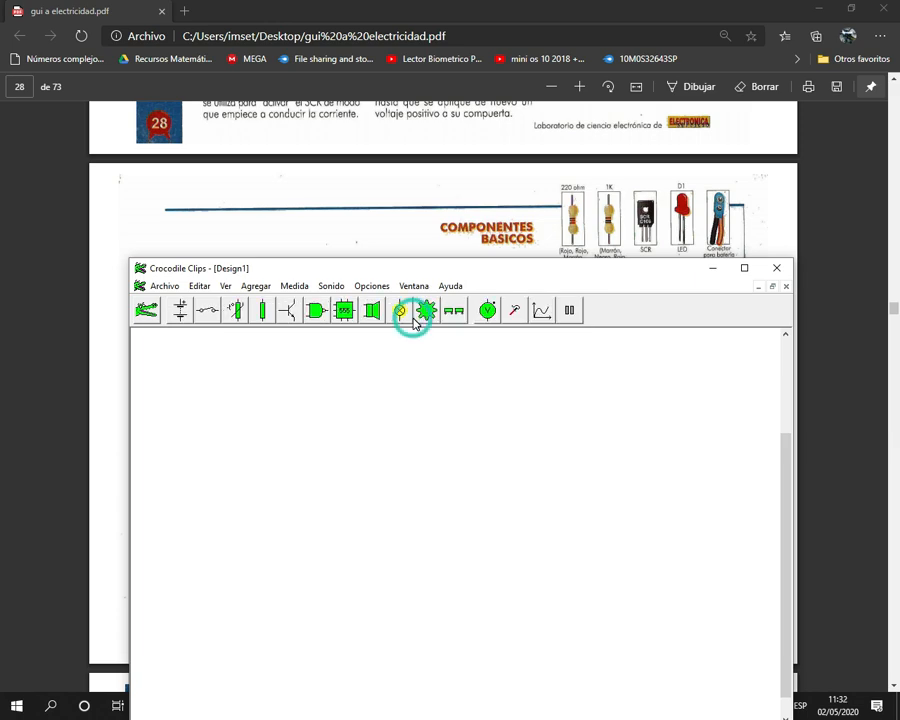
left_click(237, 316)
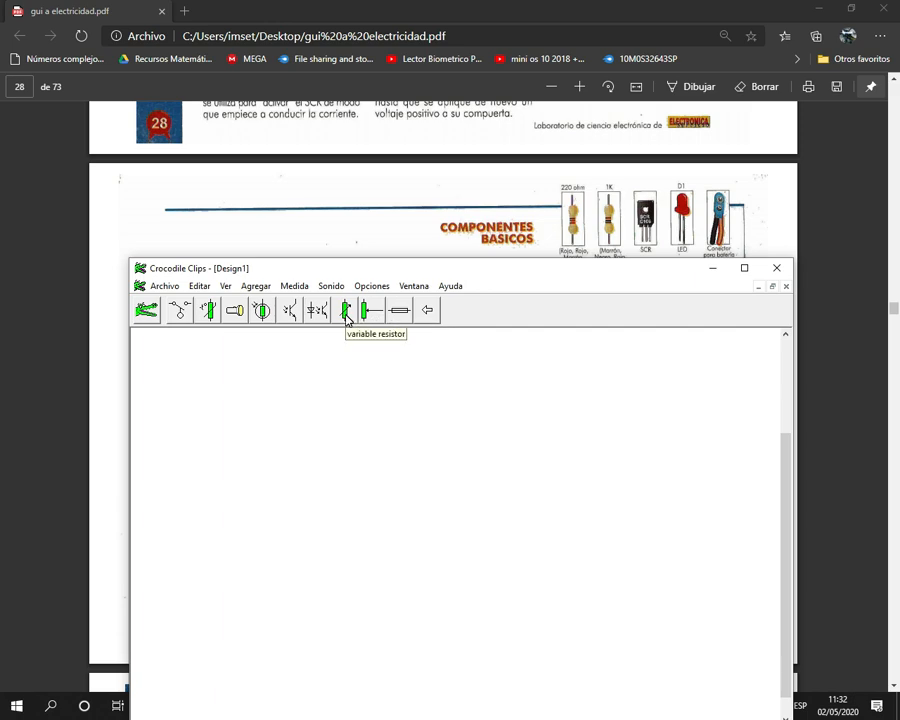
left_click(427, 310)
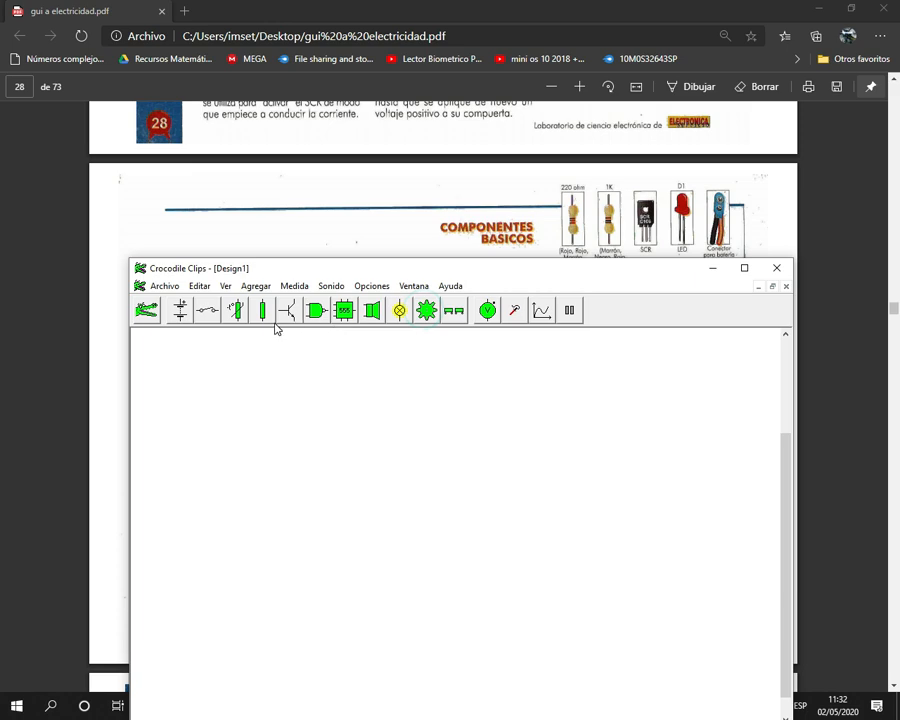
left_click(291, 312)
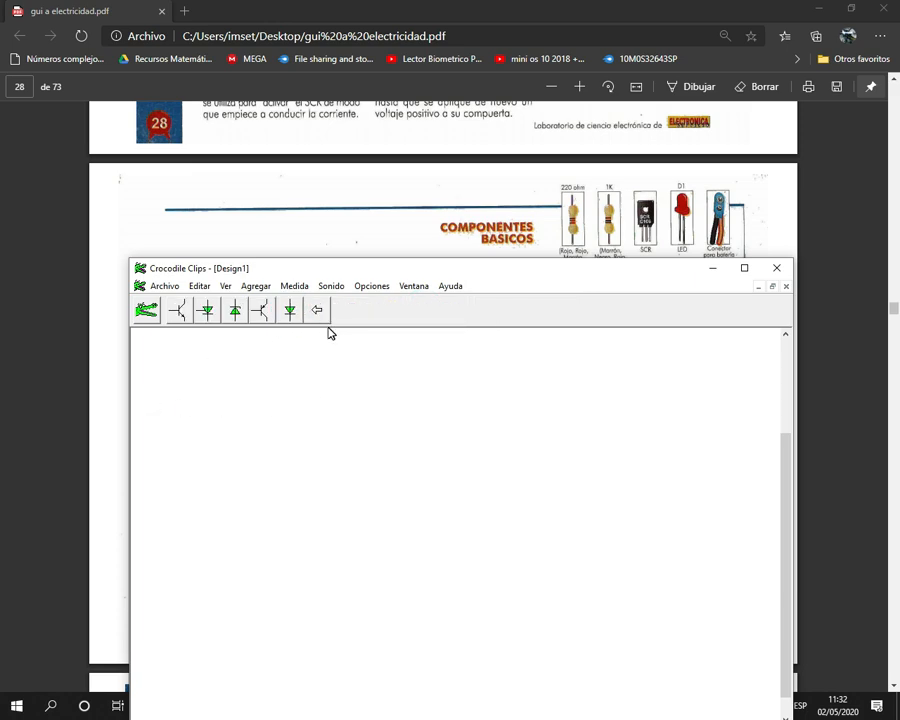
left_click(318, 312)
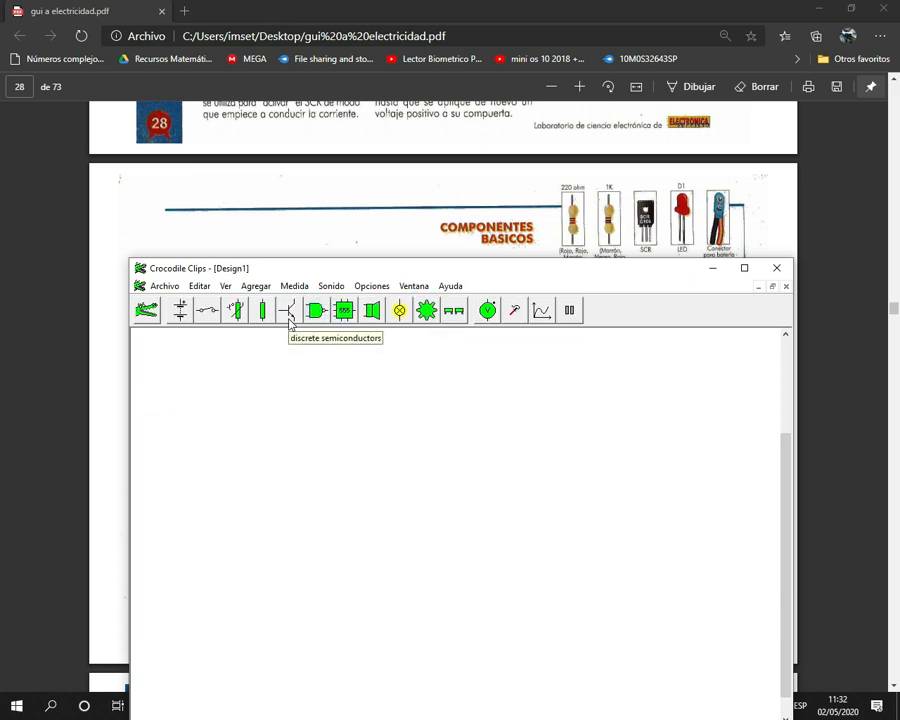
left_click(288, 314)
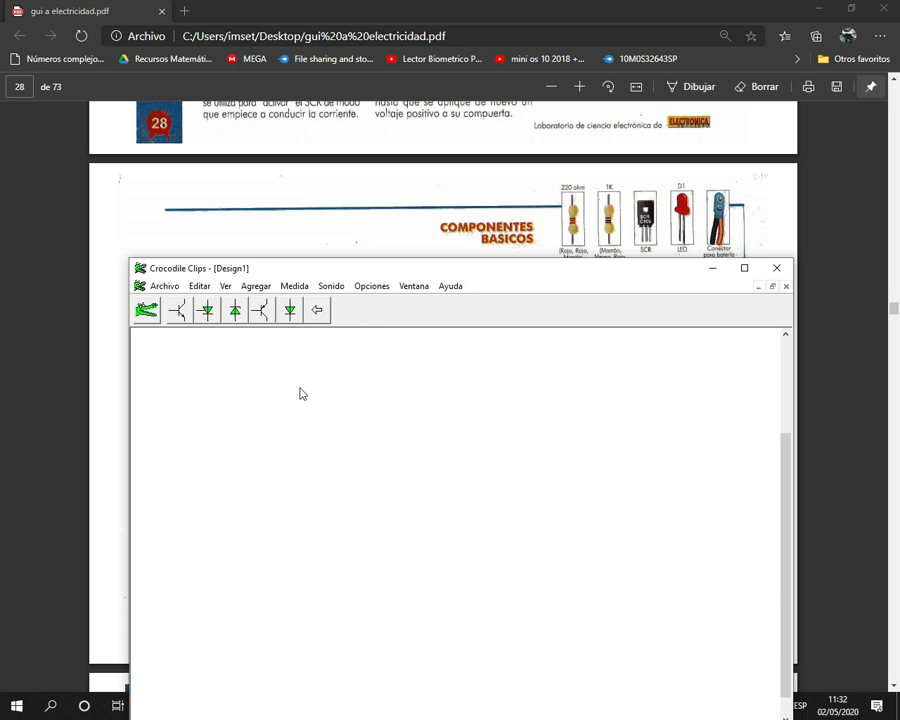
left_click(317, 311)
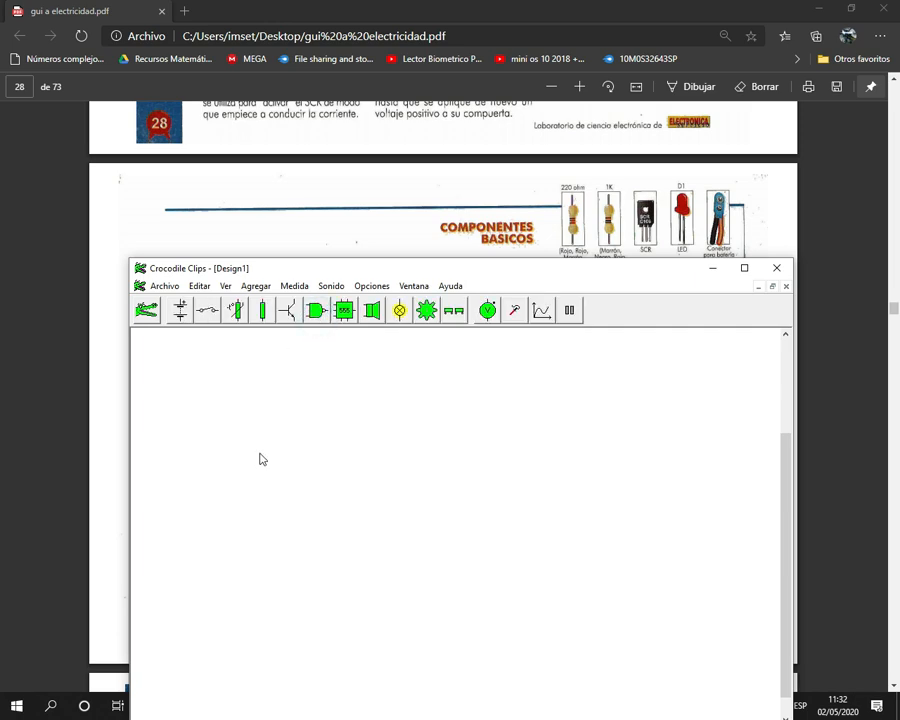
left_click(318, 315)
Move the simulator window aside to examine the SCR circuit diagrams in the PDF guide, and bring the window back
left_click_drag(446, 276, 536, 707)
right_click(572, 288)
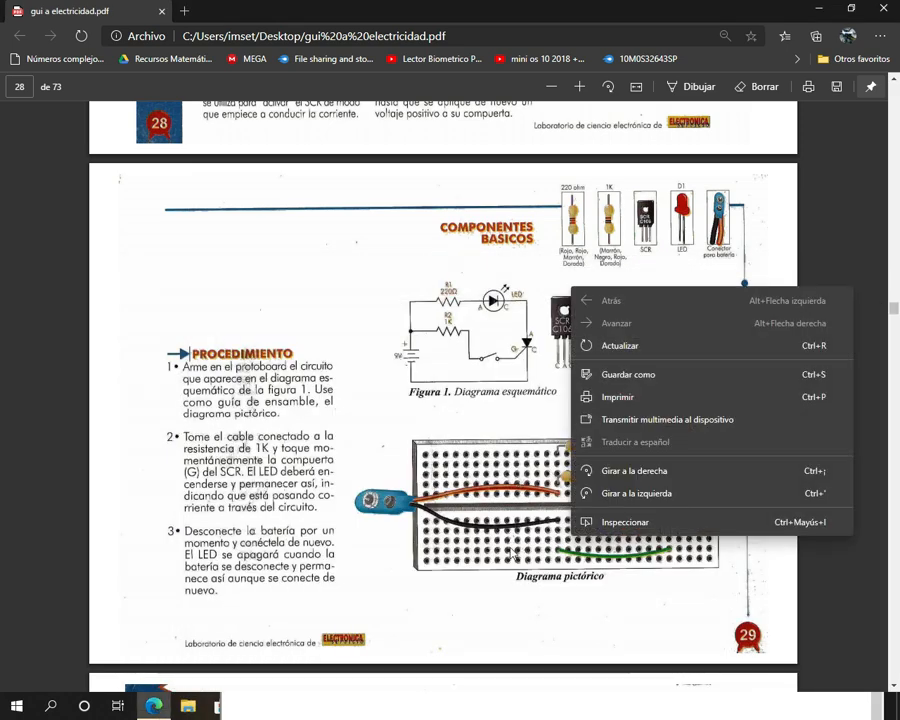
left_click(429, 690)
left_click(187, 707)
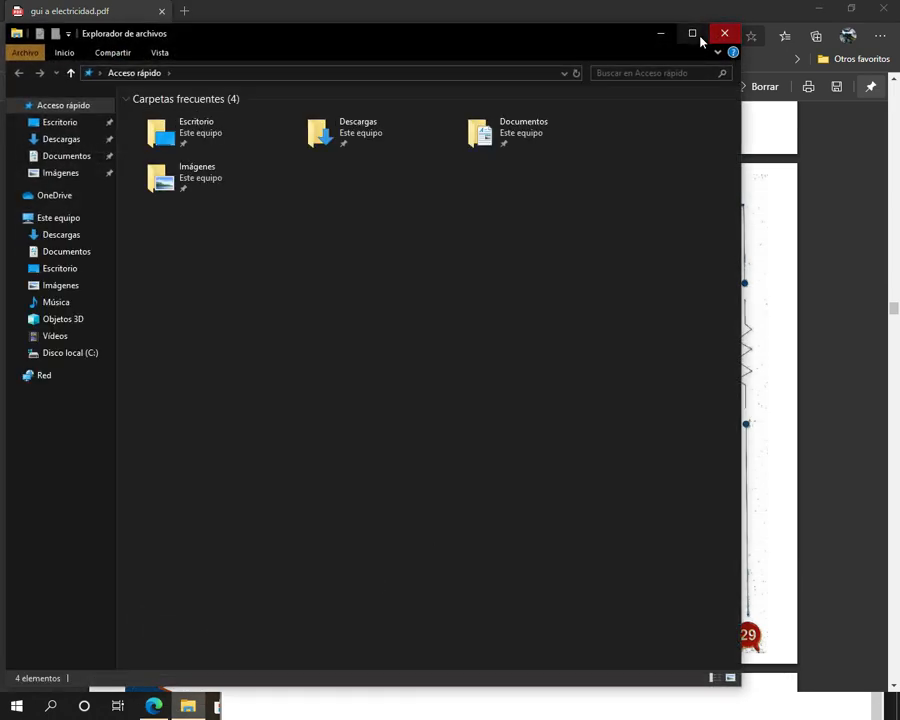
left_click(724, 33)
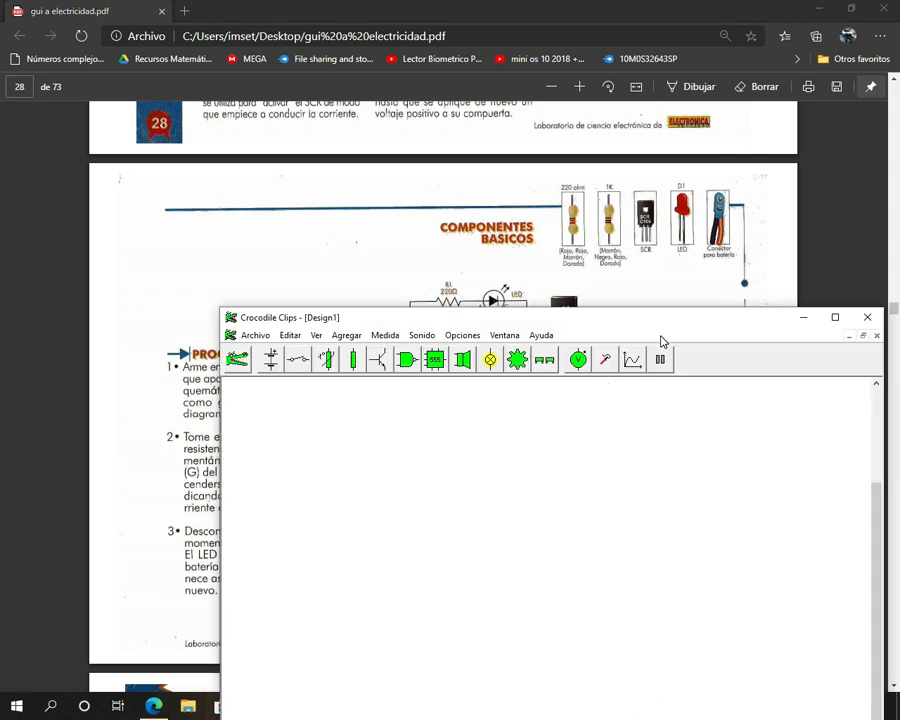
left_click_drag(628, 325, 510, 297)
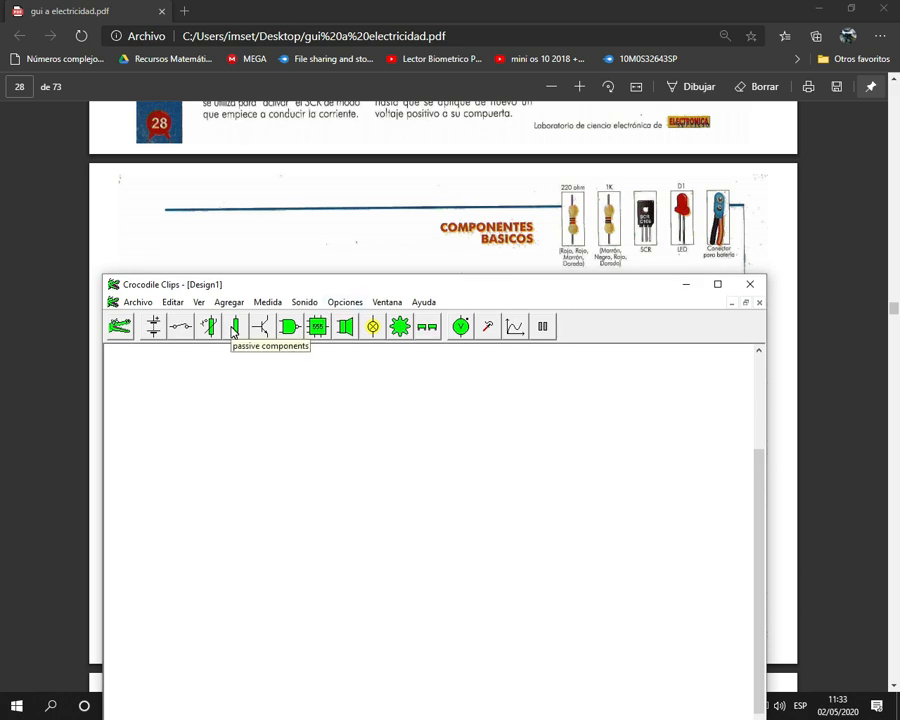
Place a horizontal resistor with the default 10 kΩ value in the upper area of the empty design
left_click(233, 330)
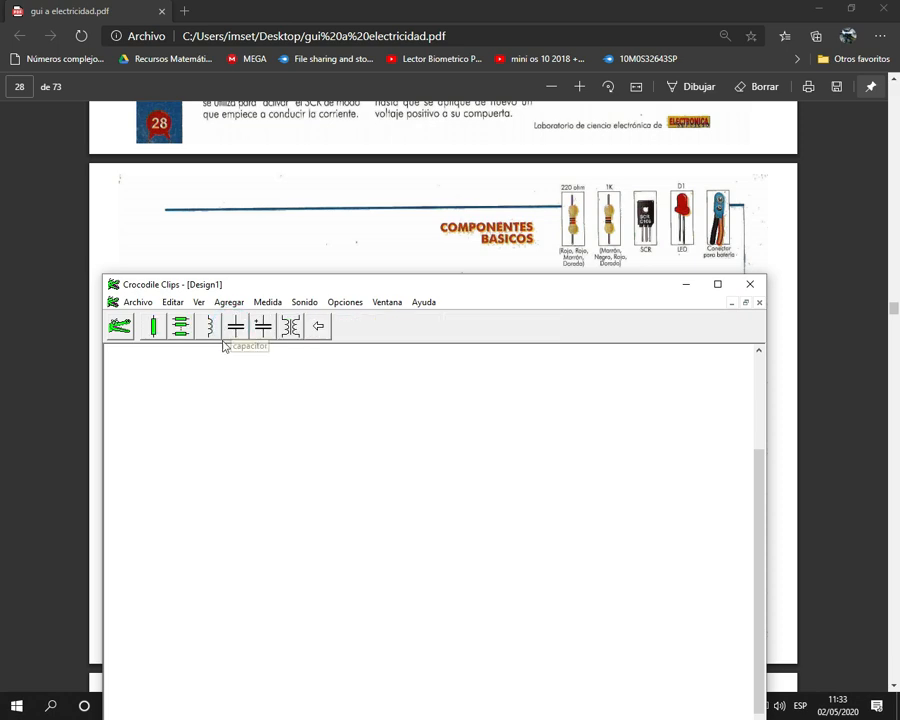
left_click(154, 330)
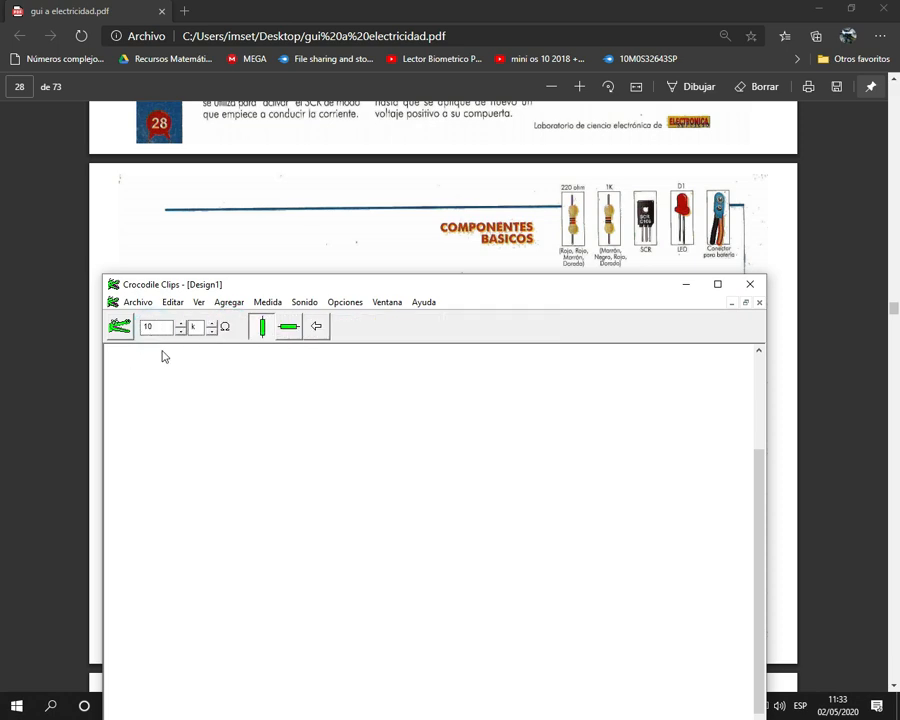
left_click(288, 330)
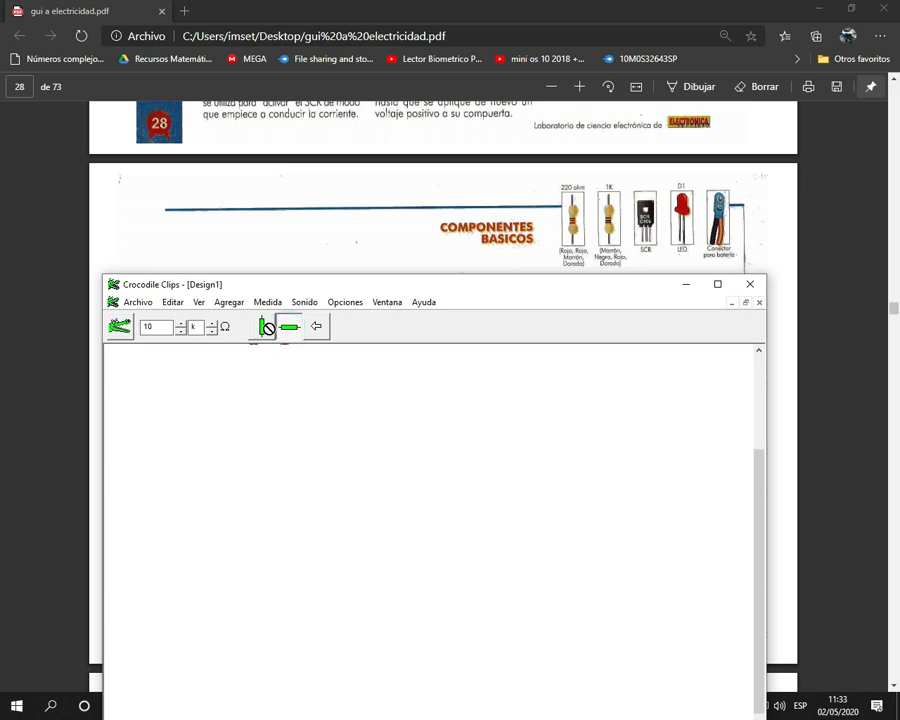
left_click(258, 407)
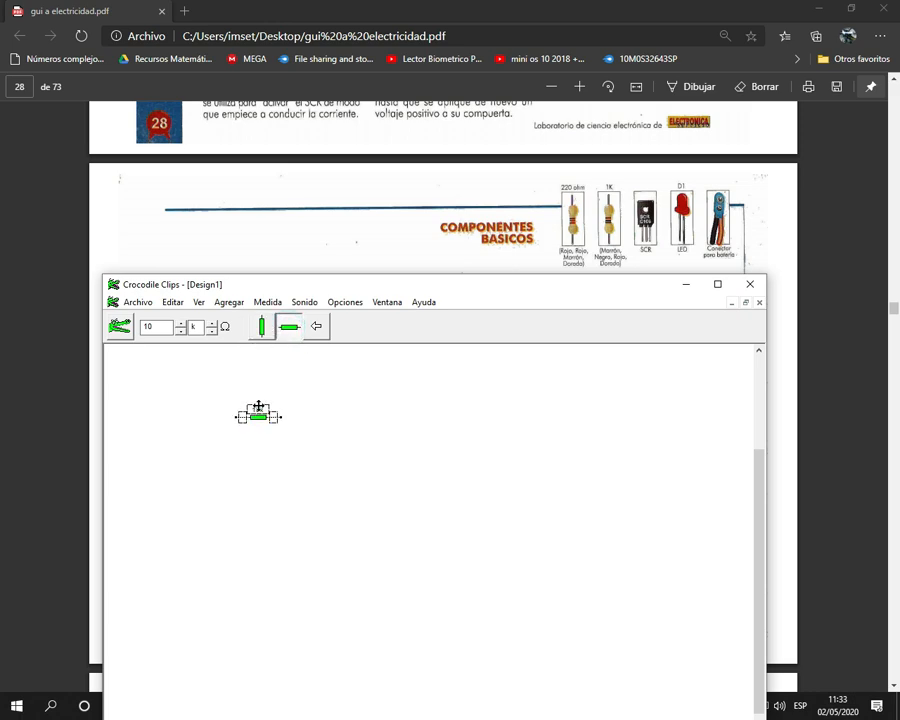
left_click(257, 405)
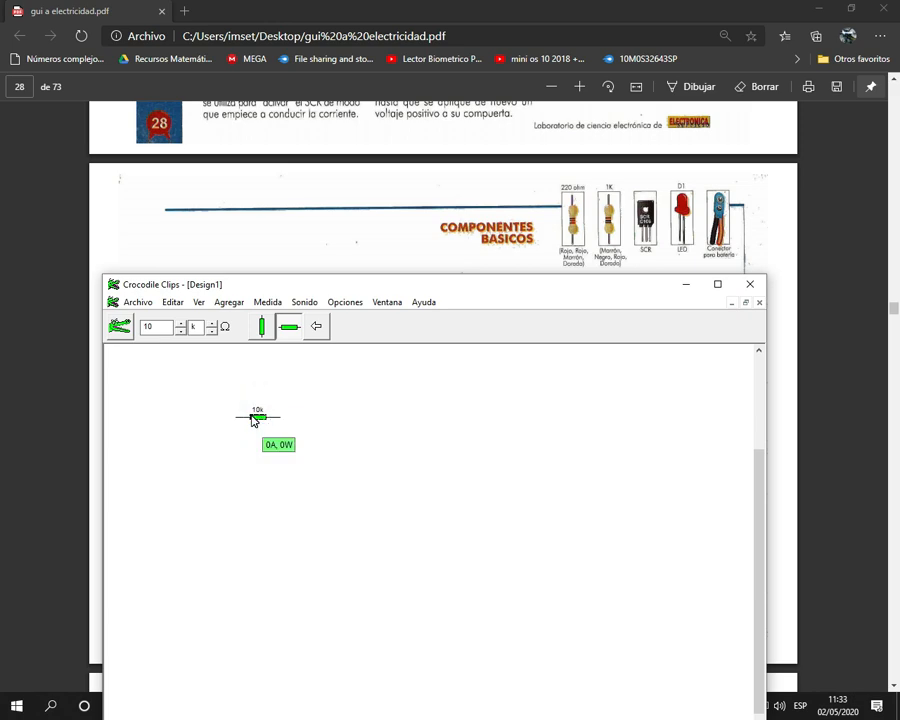
Set the placed resistor's value to 220 Ω, changing both the number and the unit prefix
left_click(251, 418)
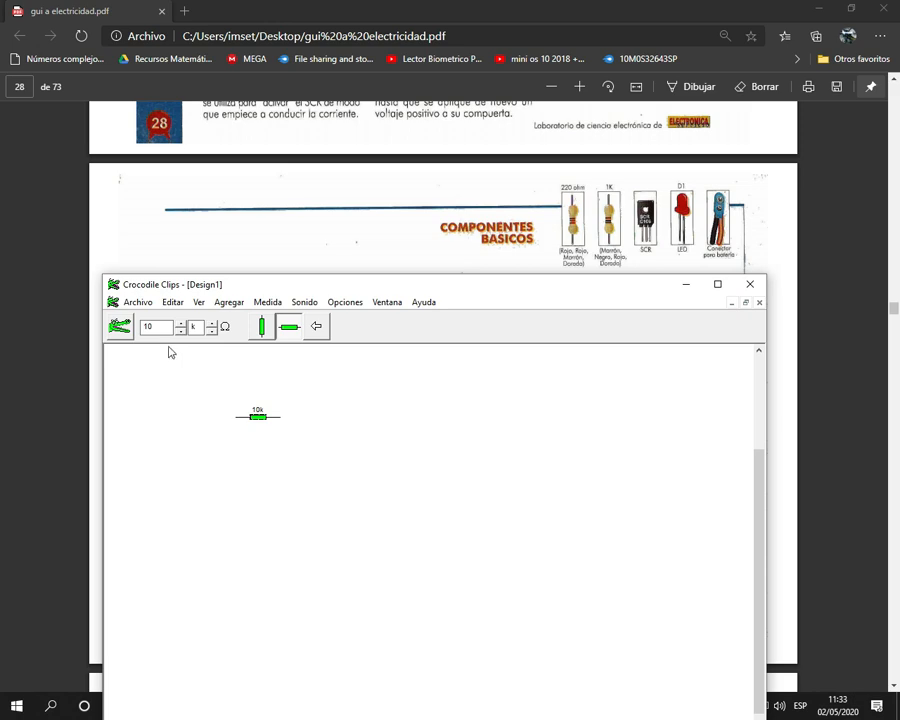
left_click(244, 442)
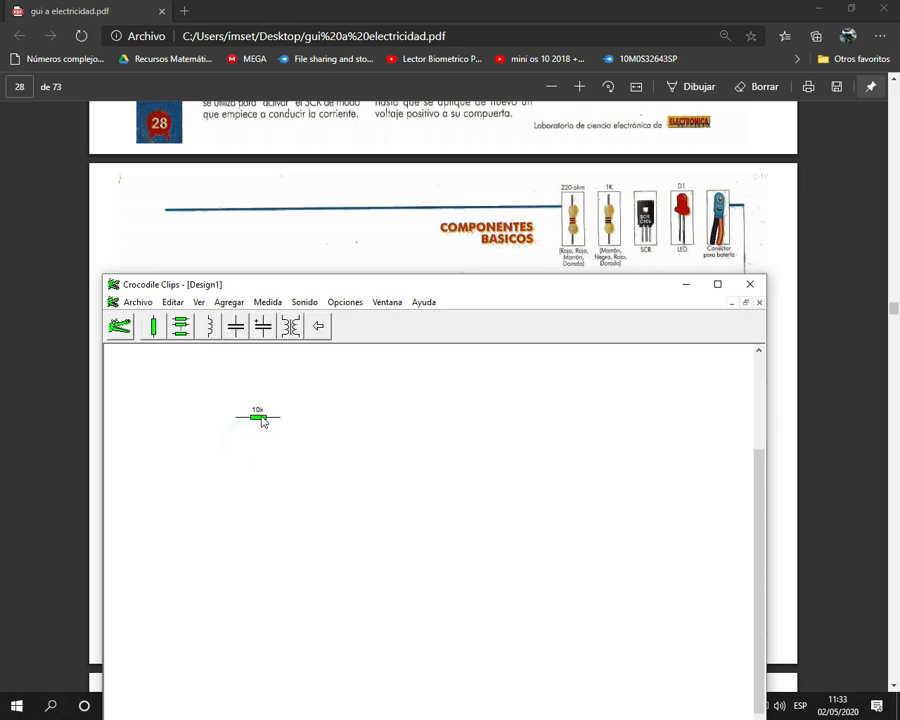
left_click(262, 420)
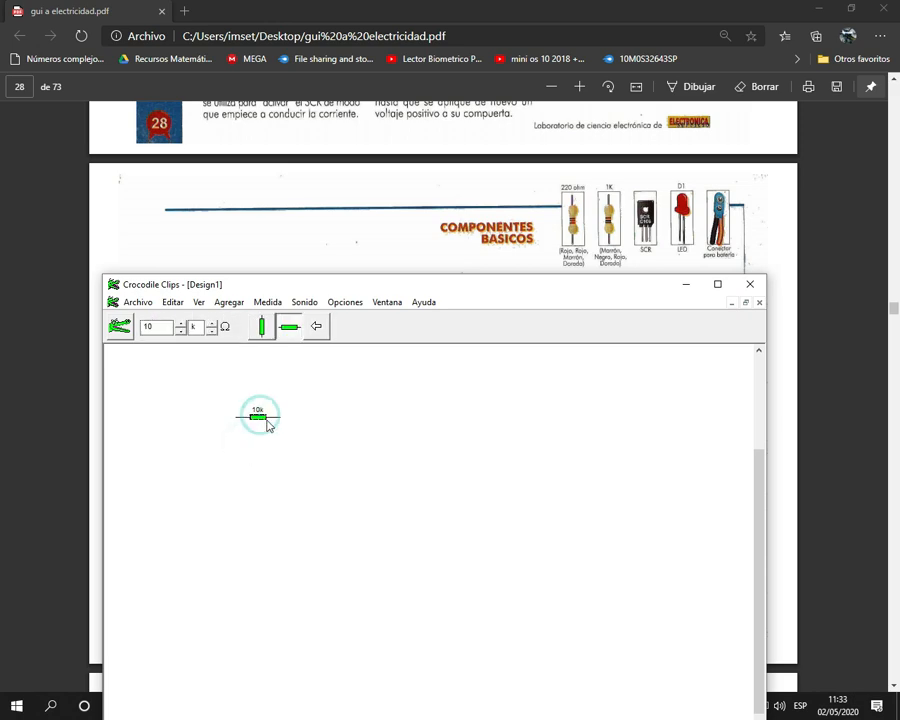
double_click(158, 327)
type("22")
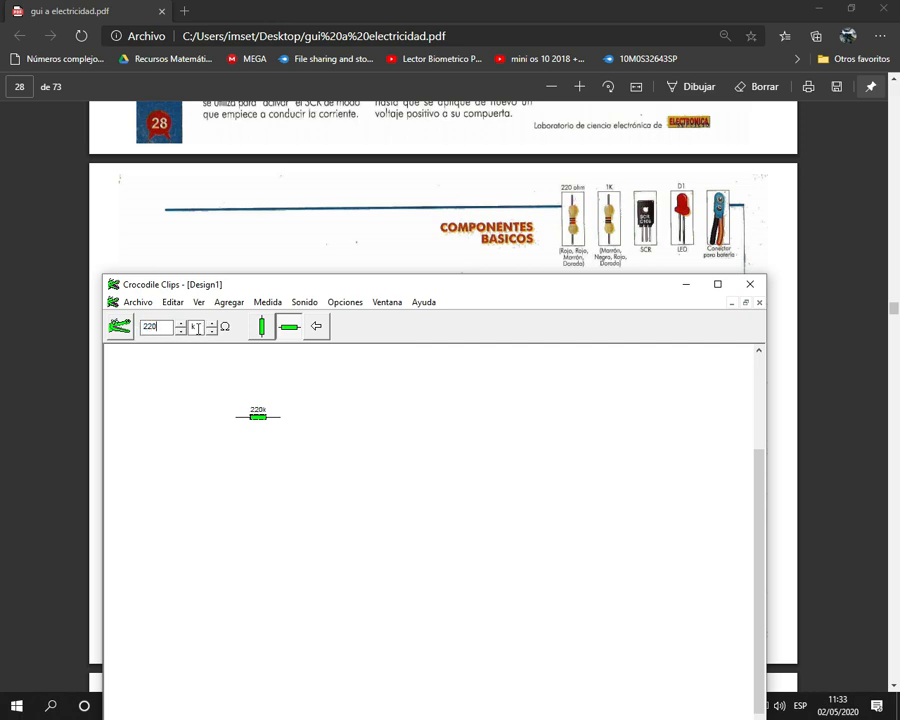
left_click(211, 332)
left_click(403, 422)
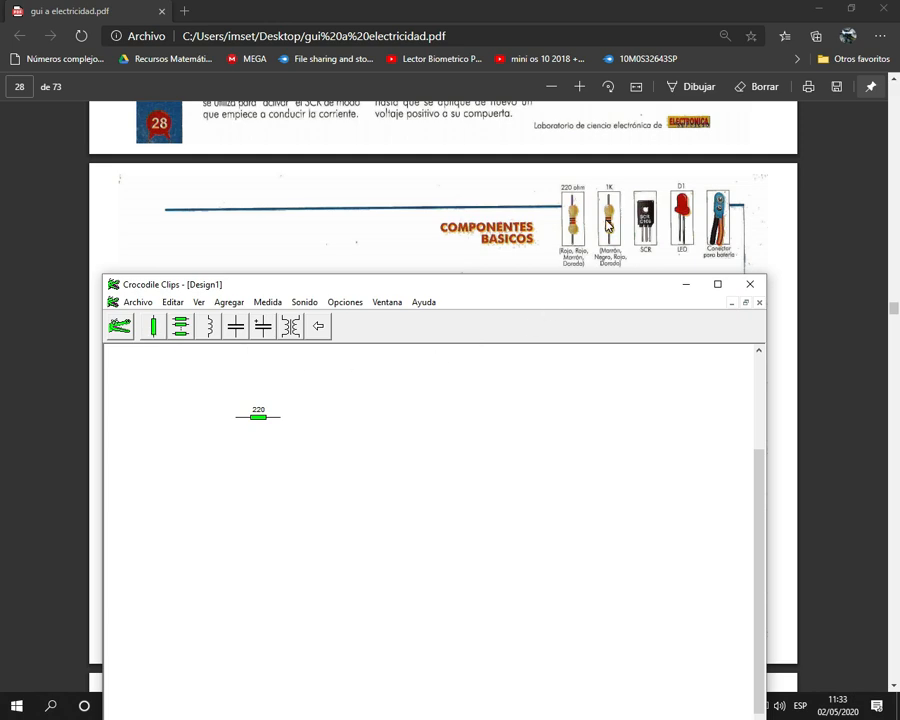
Place a second horizontal resistor with a value of 1 kΩ below the 220 Ω resistor
left_click(154, 337)
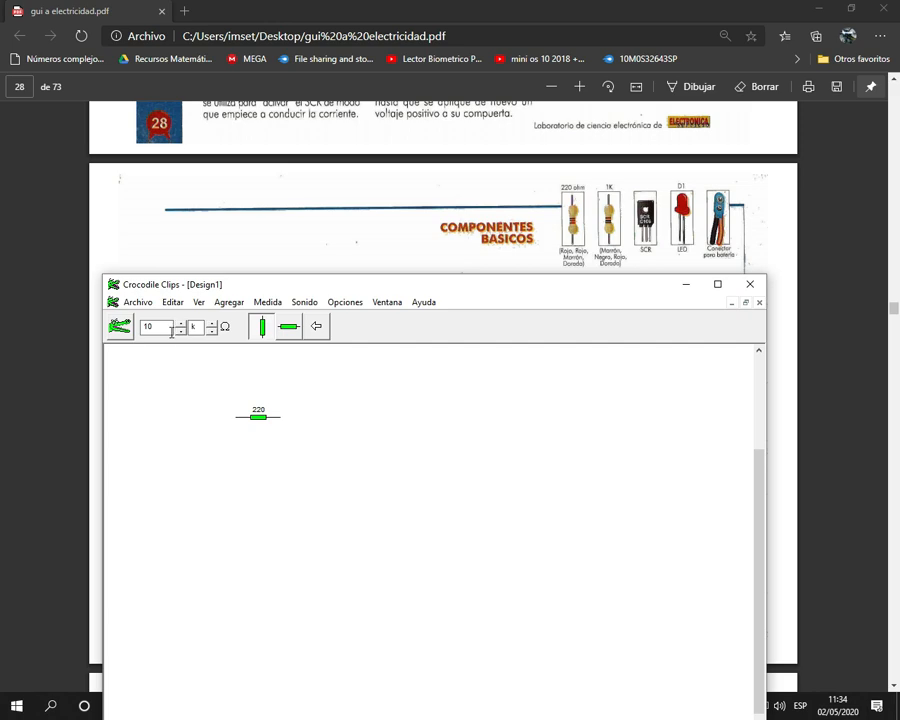
left_click(167, 328)
type("1")
left_click_drag(290, 327, 275, 459)
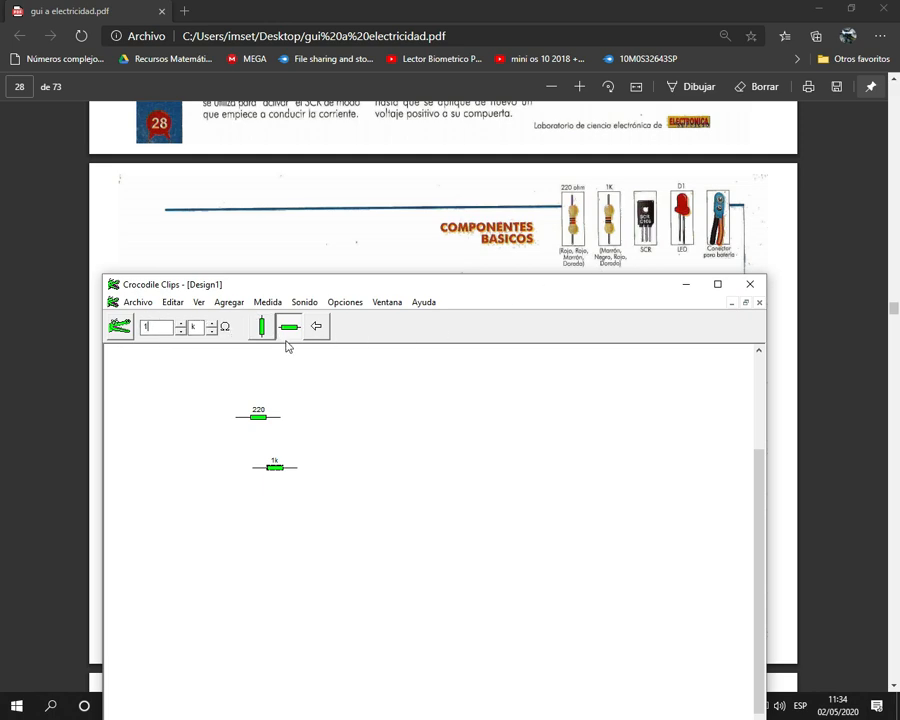
left_click(340, 388)
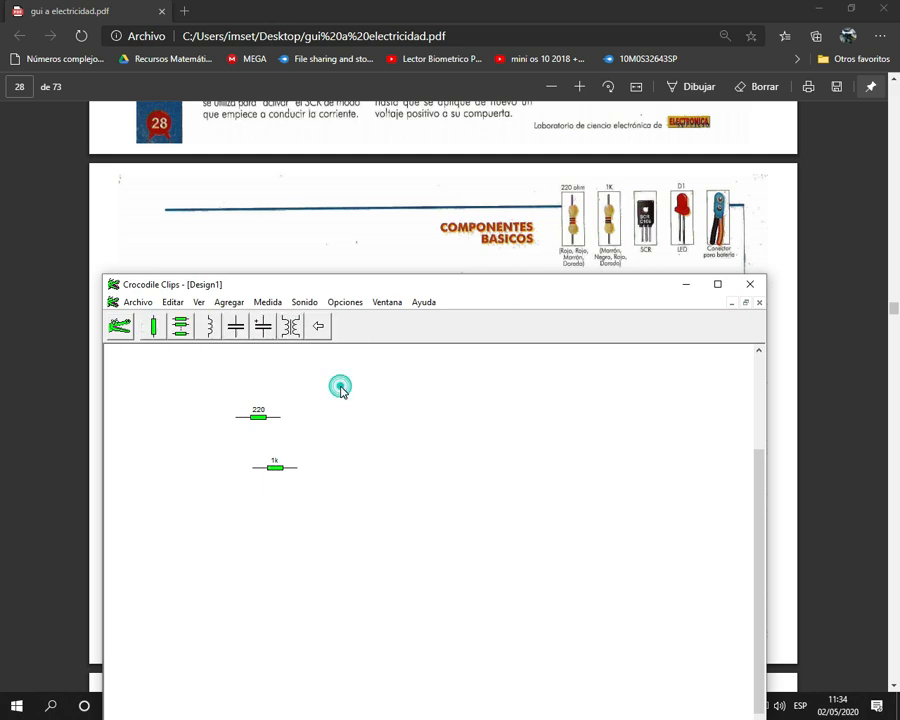
left_click(318, 329)
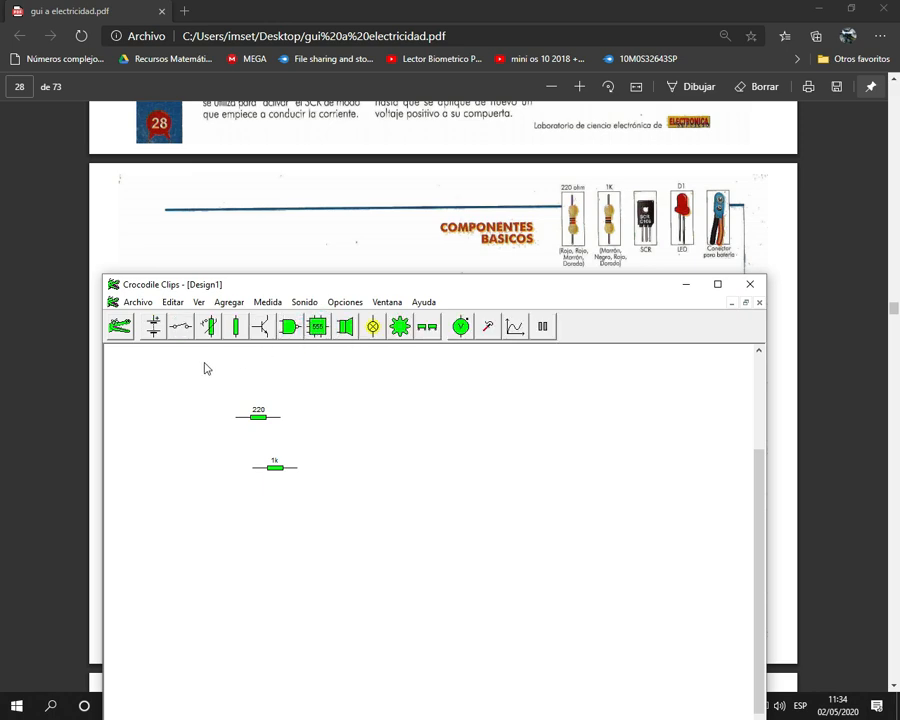
Place a downward-pointing thyristor (SCR) with its gate facing left, to the right of the resistors, following the PDF schematic
left_click(259, 330)
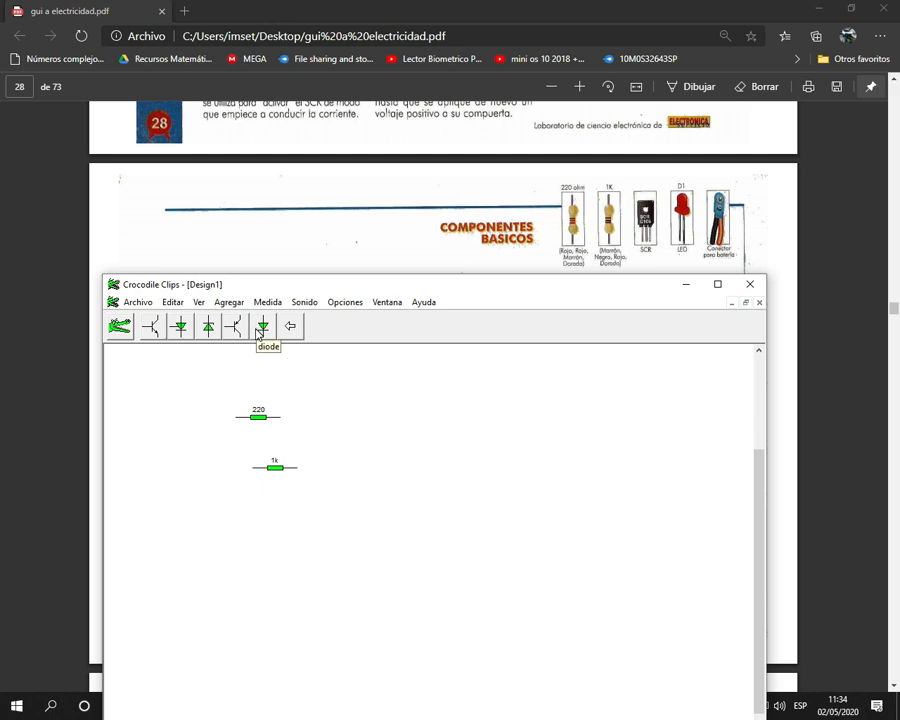
left_click(179, 333)
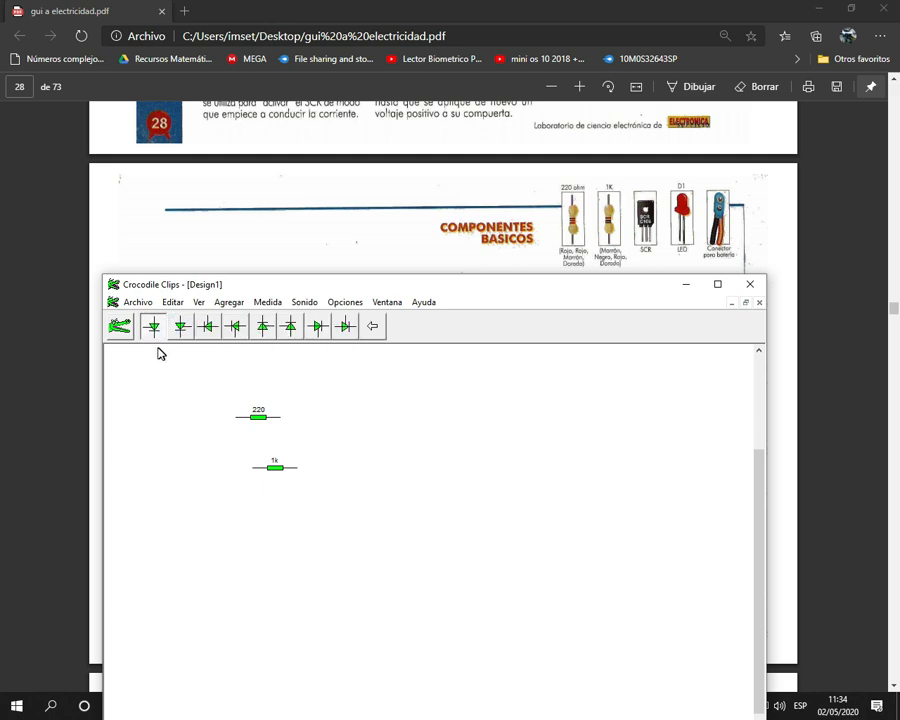
left_click_drag(444, 293, 500, 454)
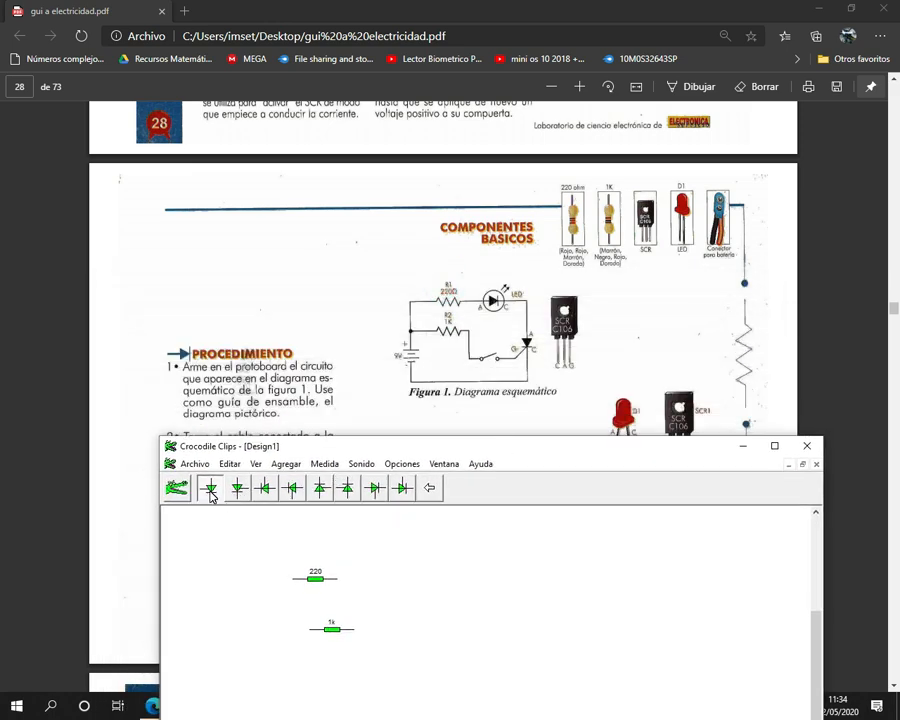
left_click_drag(211, 494, 420, 578)
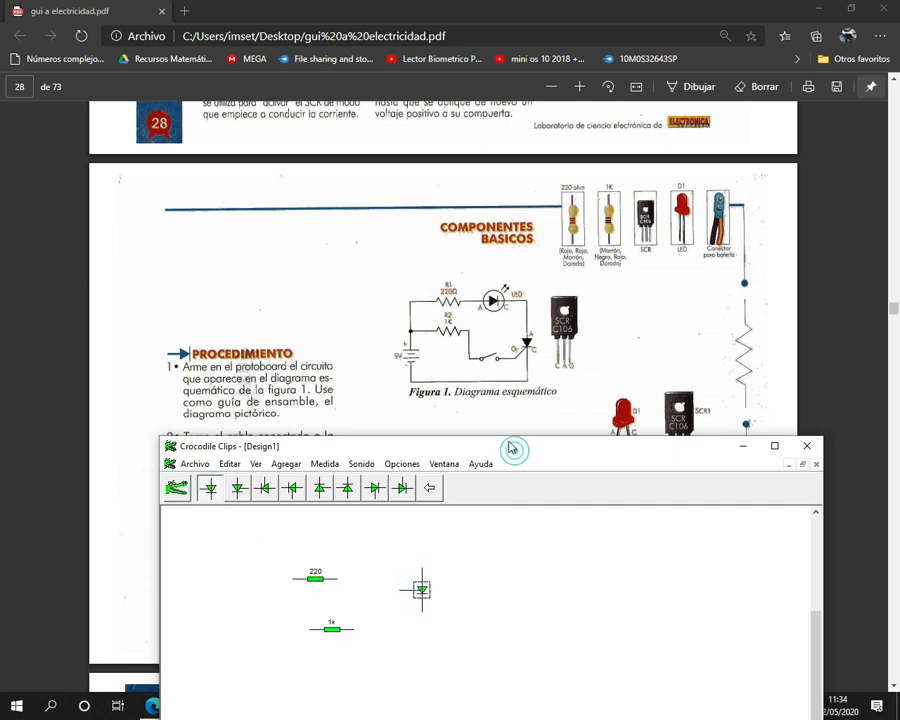
left_click_drag(513, 447, 456, 289)
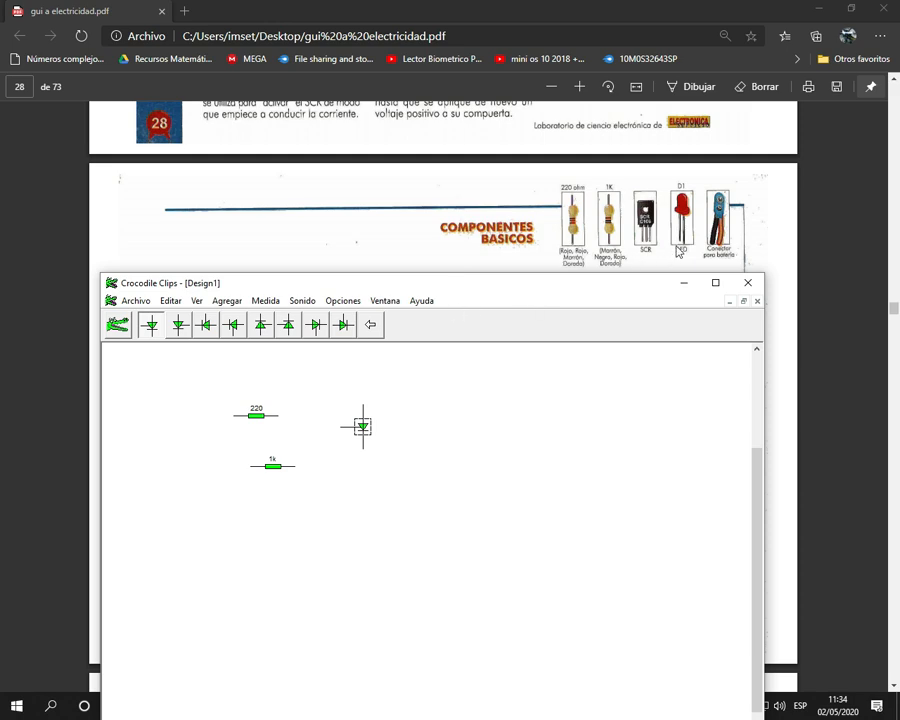
left_click(372, 327)
left_click(285, 325)
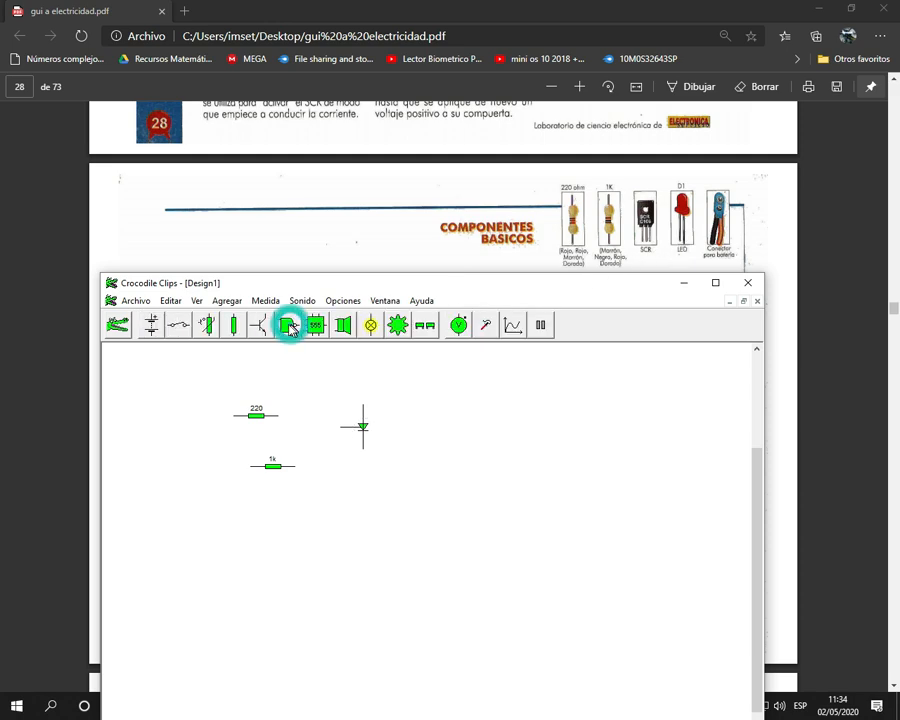
Place a horizontal red LED pointing right above the 220 Ω resistor
left_click(372, 327)
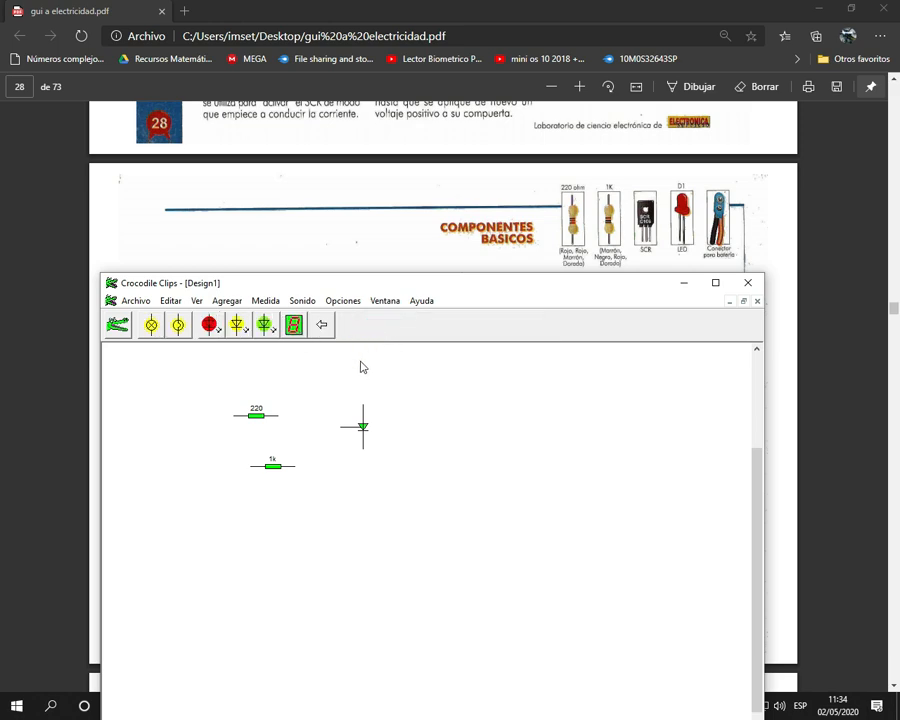
left_click(209, 327)
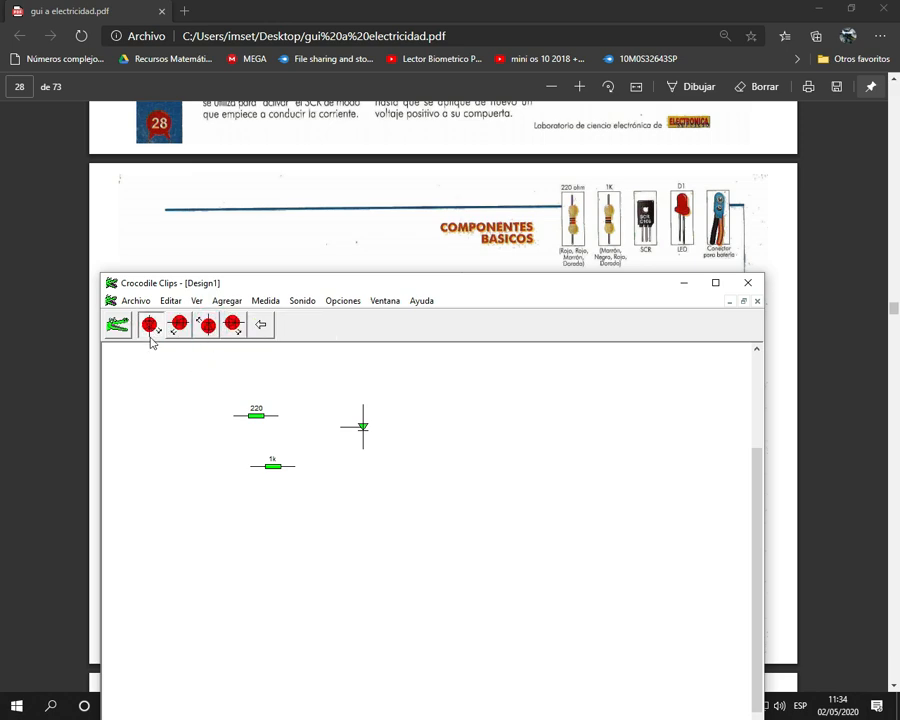
left_click_drag(150, 330, 406, 484)
left_click_drag(498, 285, 512, 227)
left_click(456, 420)
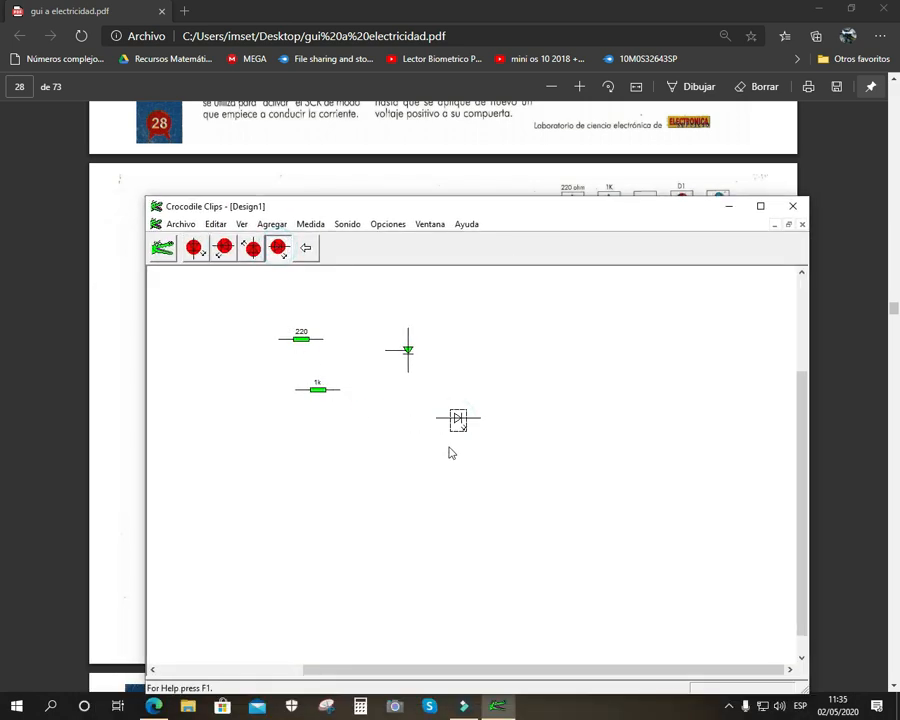
left_click_drag(456, 418, 368, 310)
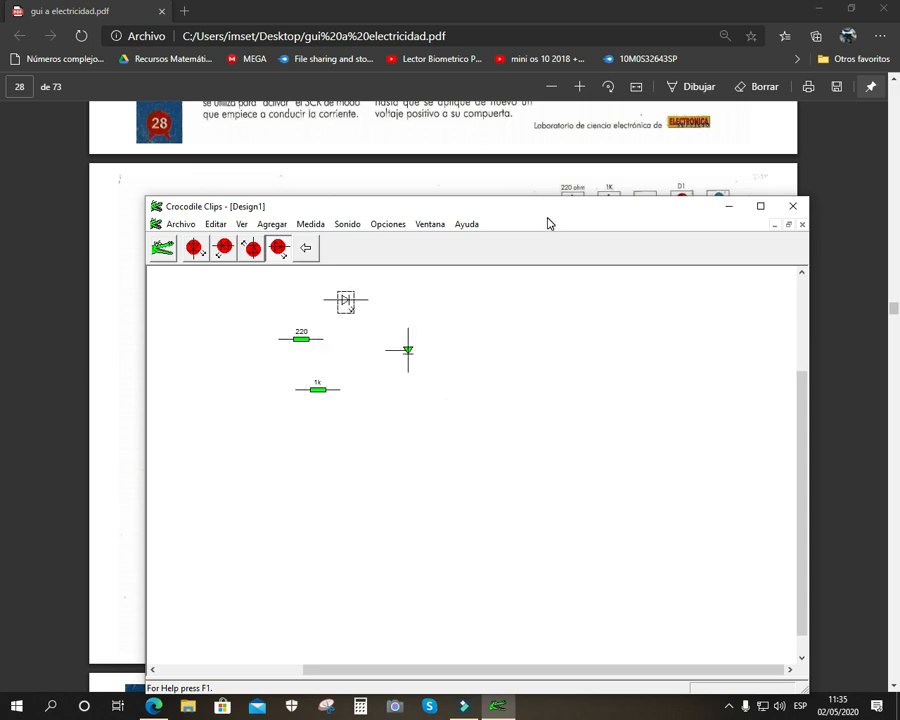
Place a vertical 9 V battery with its positive terminal up, to the left of the two resistors
left_click_drag(550, 220, 602, 211)
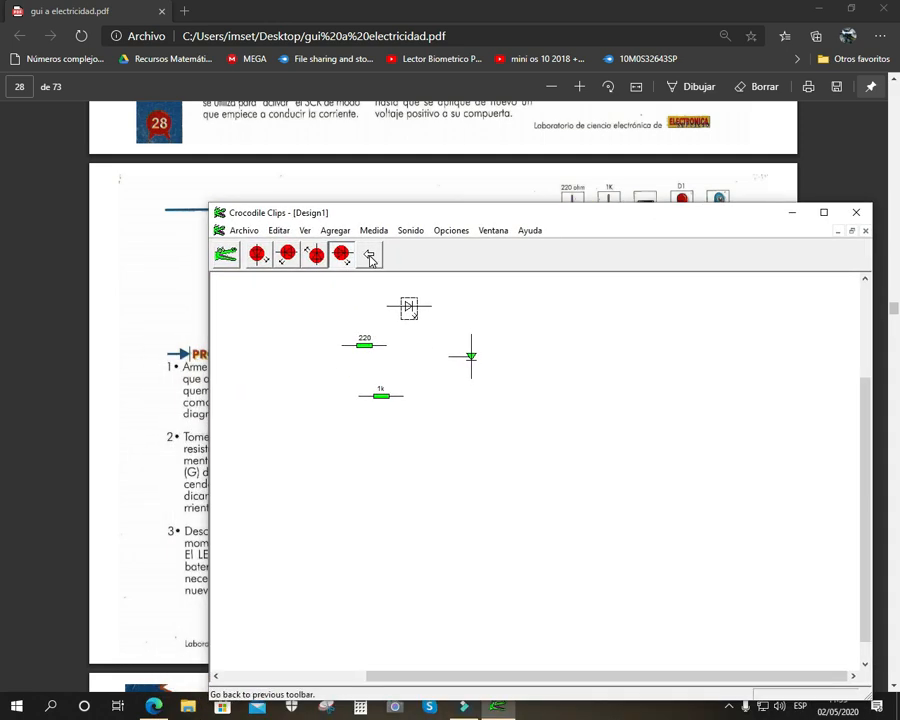
left_click(371, 255)
left_click(430, 255)
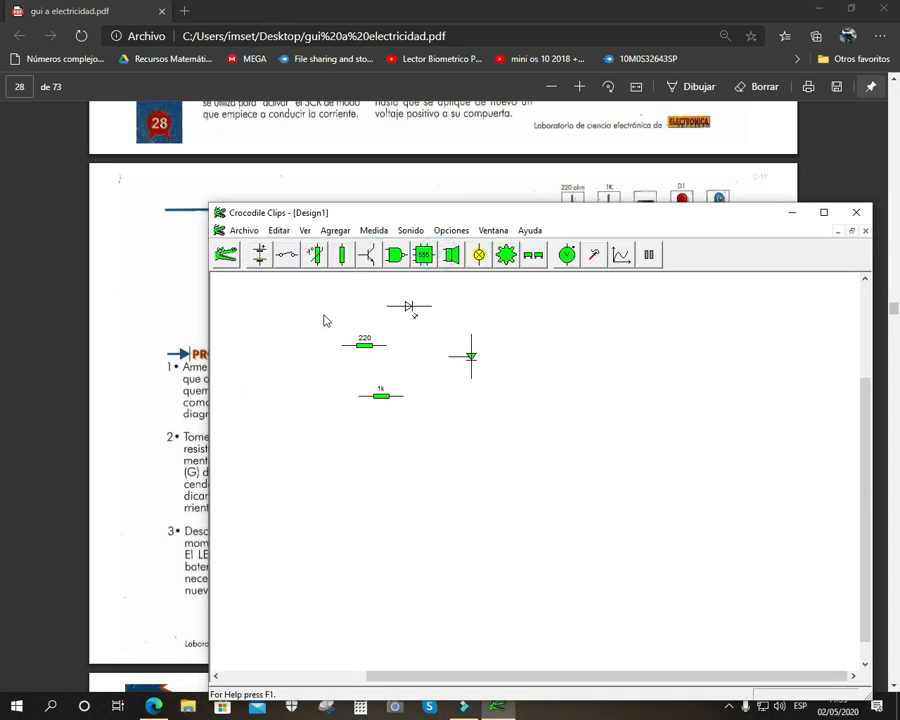
left_click(258, 258)
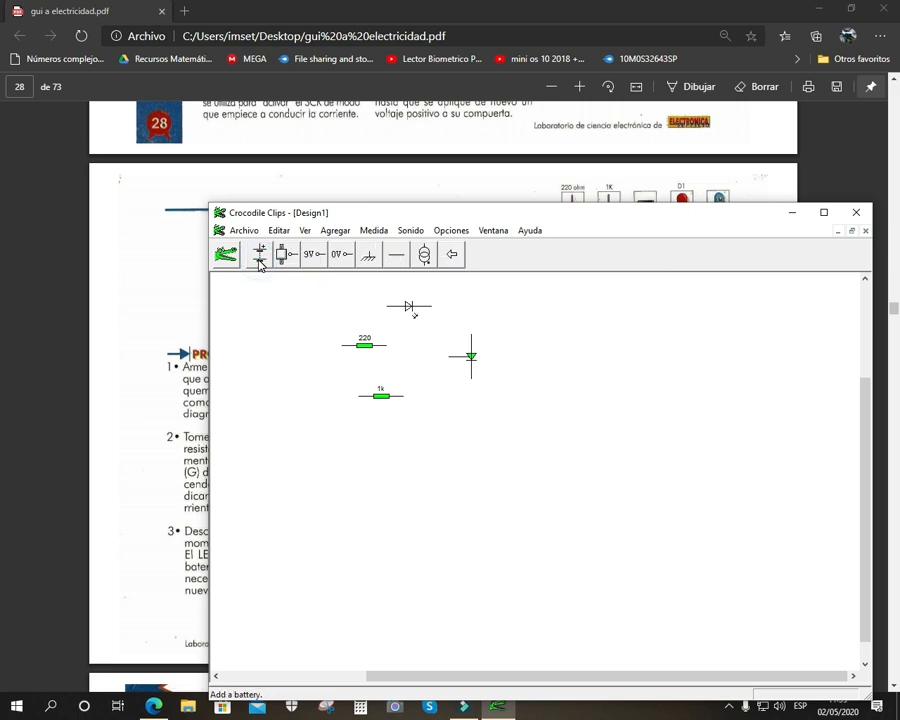
left_click(260, 256)
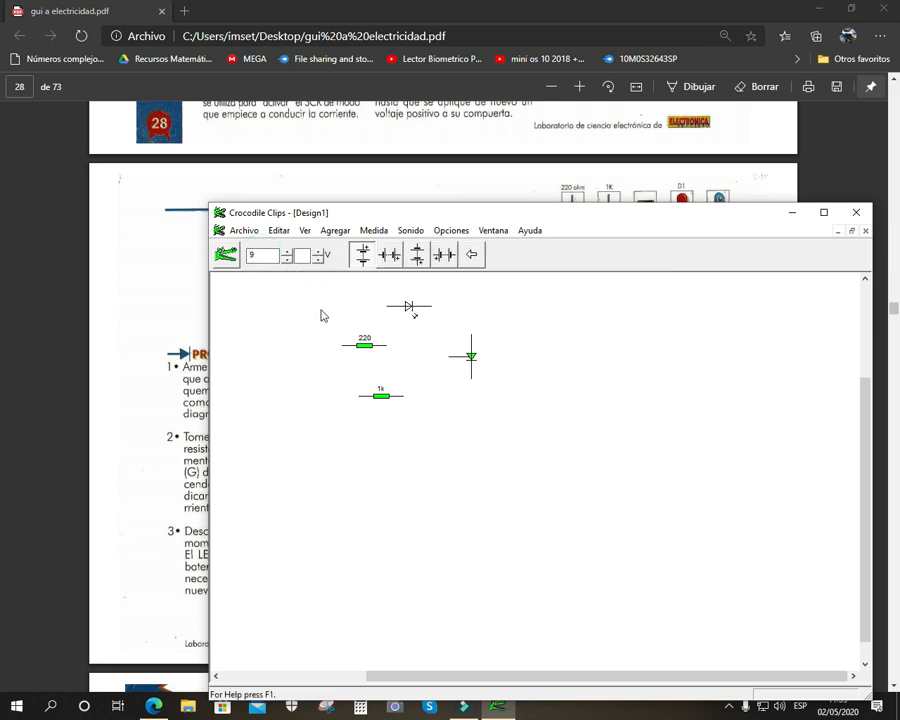
left_click_drag(364, 258, 296, 378)
Line up the 220 Ω resistor and LED in one row and wire them in series to the SCR's anode, following the PDF schematic
left_click_drag(410, 213, 385, 400)
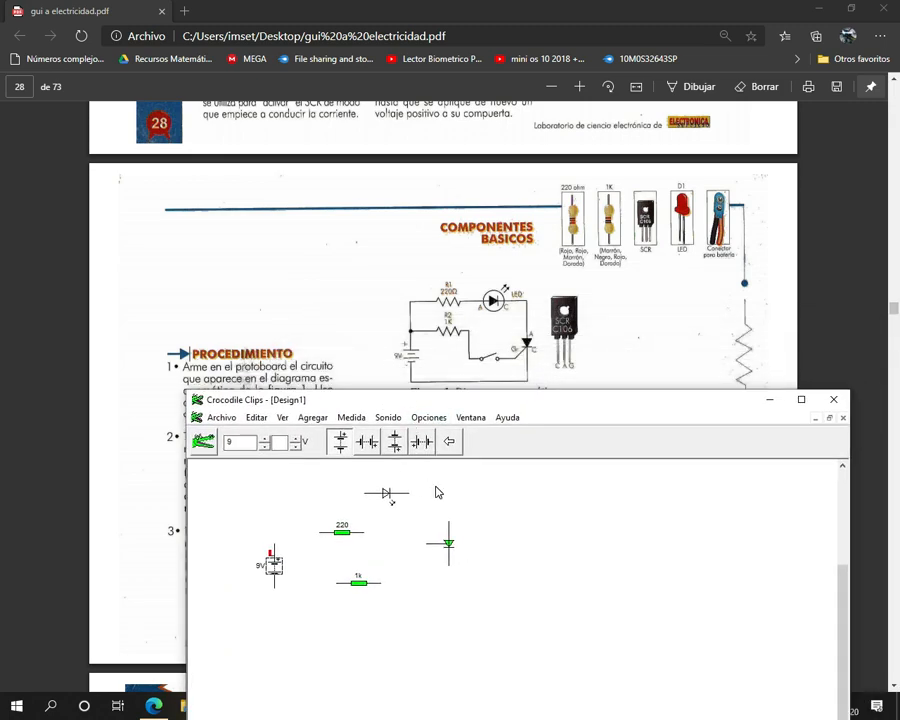
left_click_drag(493, 410, 454, 177)
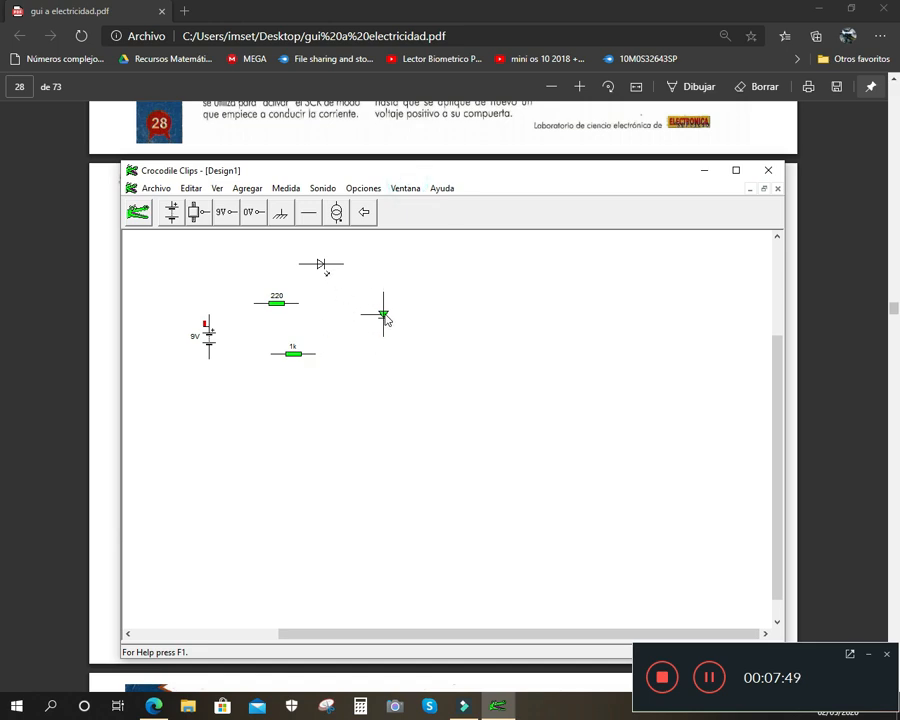
left_click_drag(482, 167, 469, 337)
scroll(530, 245, "down", 1)
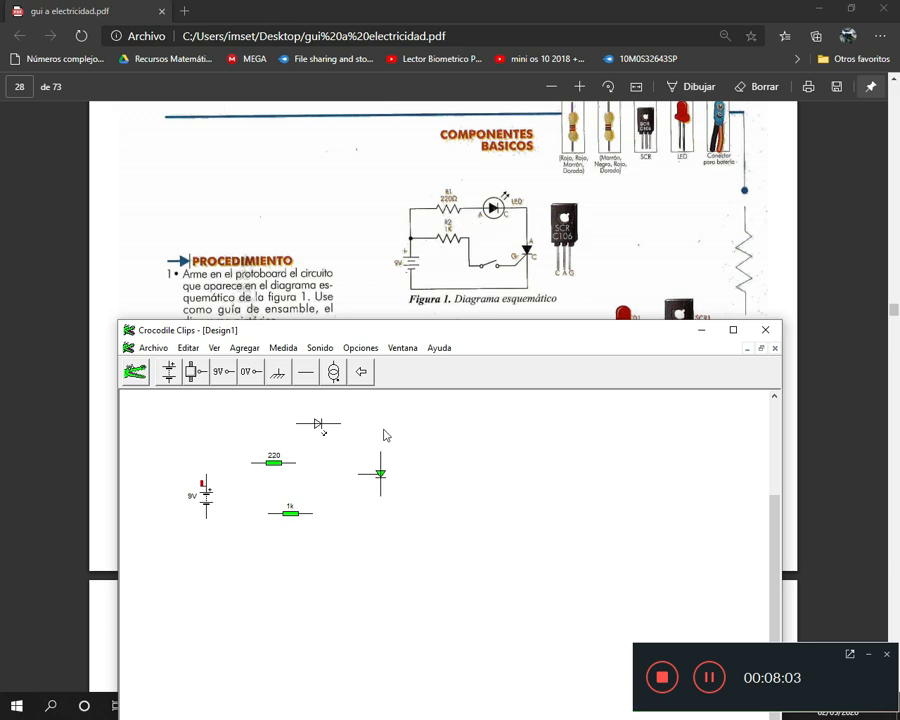
left_click_drag(320, 422, 357, 428)
left_click_drag(273, 461, 285, 430)
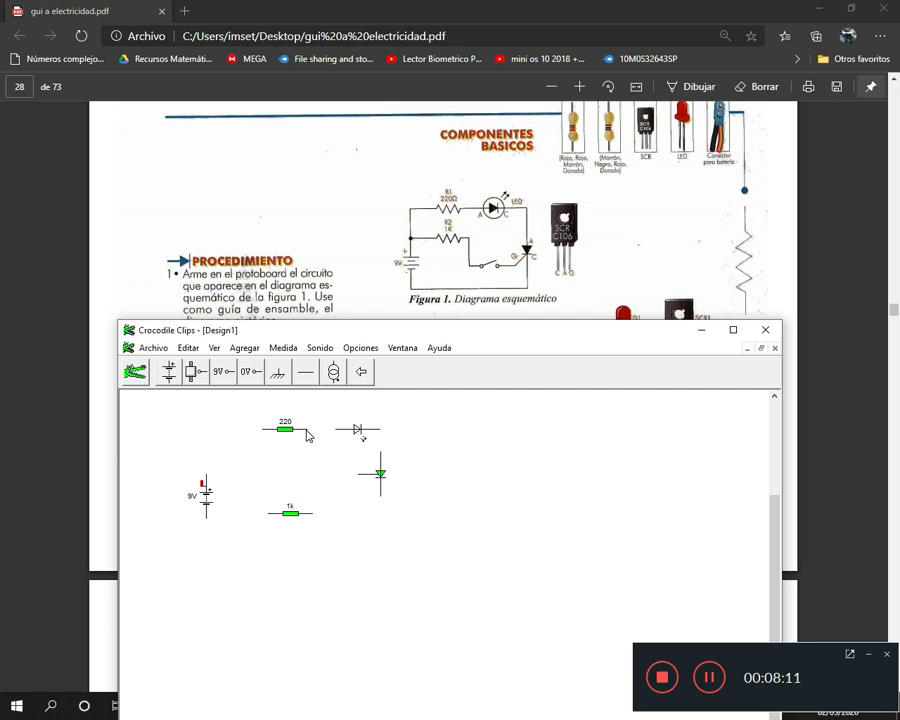
left_click_drag(308, 431, 336, 432)
mouse_move(337, 434)
mouse_move(381, 436)
left_mouse_down()
mouse_move(387, 427)
mouse_move(380, 460)
left_mouse_up()
Place a horizontal push-to-make switch below the 220 Ω resistor and put the 1 kΩ resistor in series on its left side
left_click(364, 374)
left_click(200, 380)
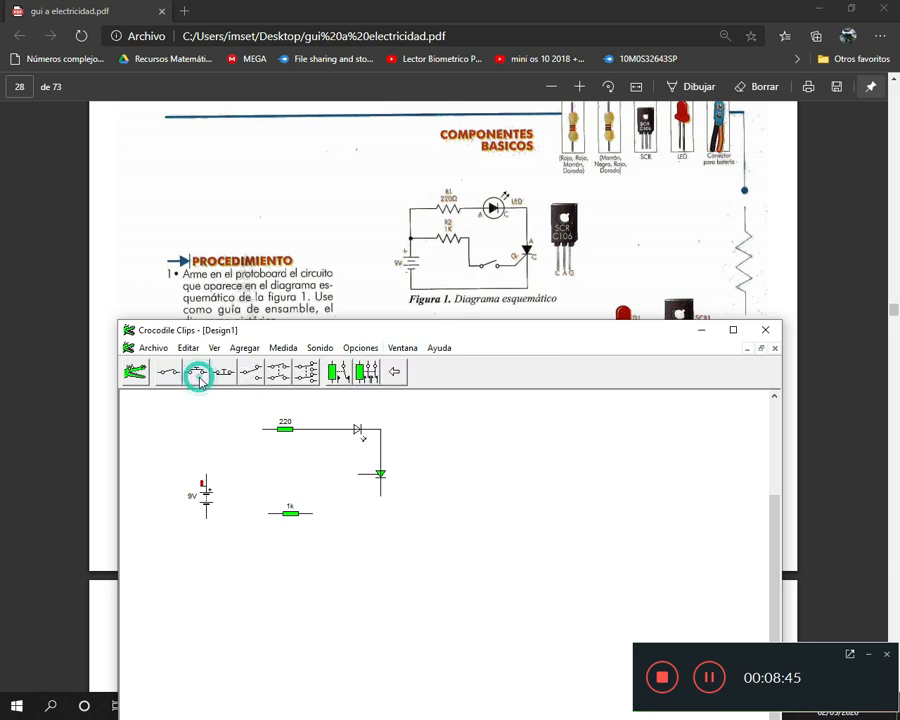
left_click(197, 375)
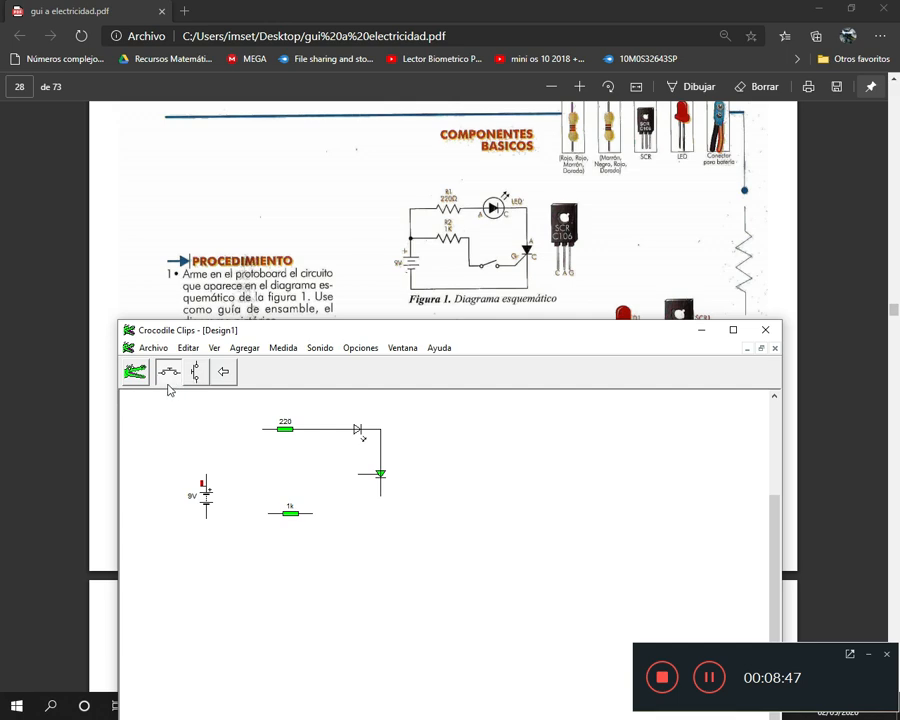
left_click_drag(169, 374, 256, 469)
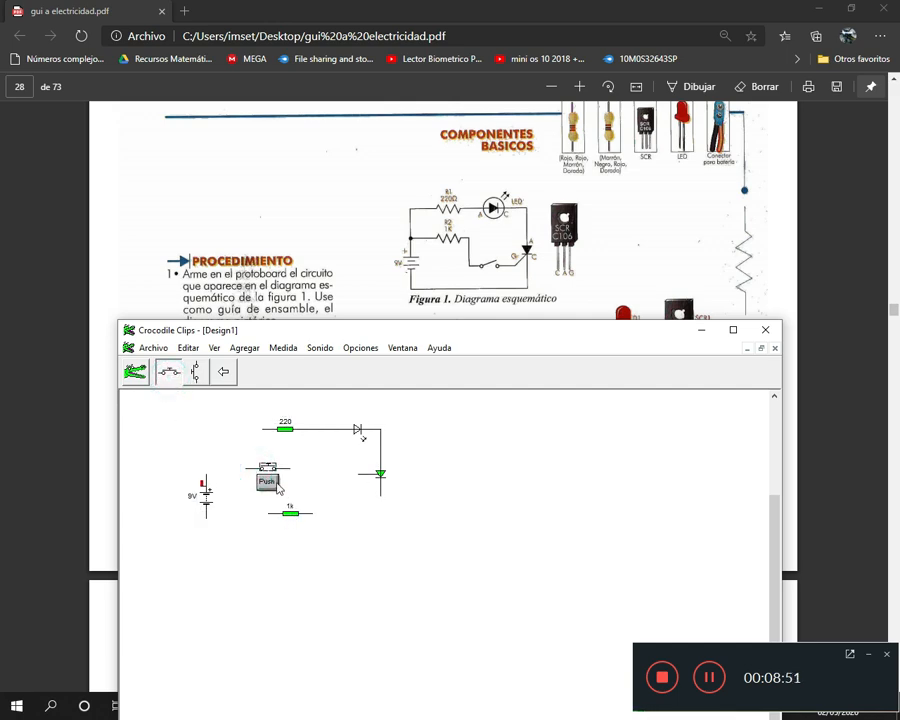
left_click_drag(270, 474, 251, 474)
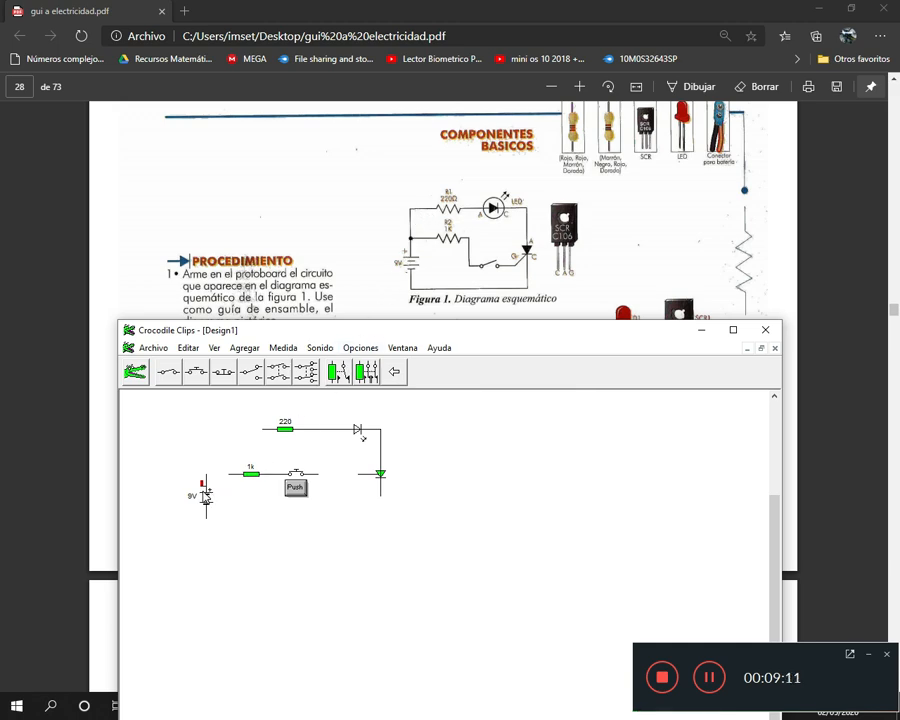
Move the battery below the 1 kΩ resistor and wire its positive terminal to the free ends of both resistors
left_click_drag(205, 494, 230, 510)
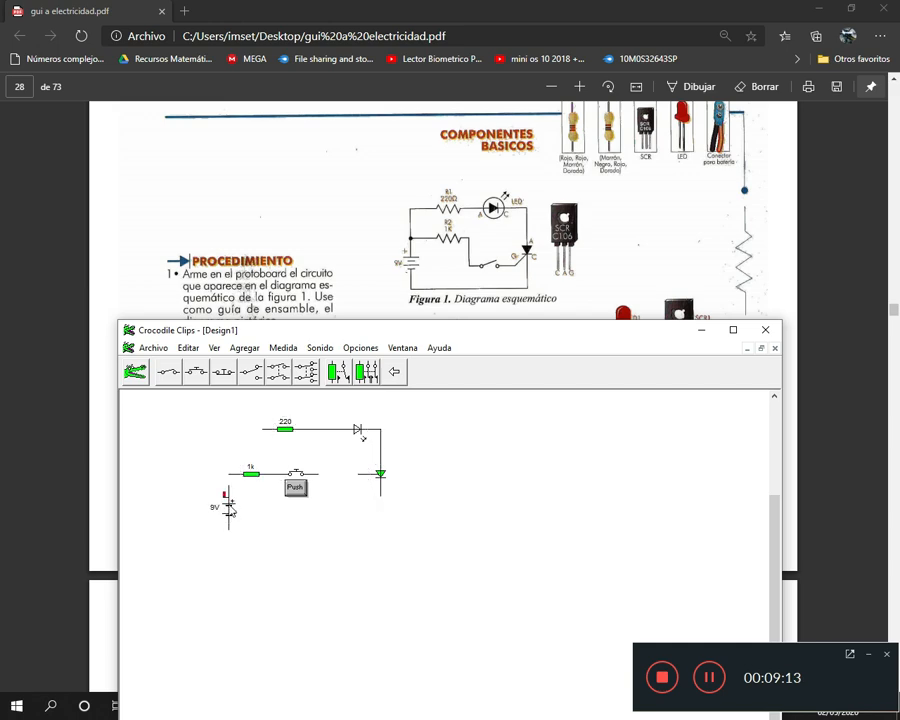
left_click(229, 485)
left_click(229, 474)
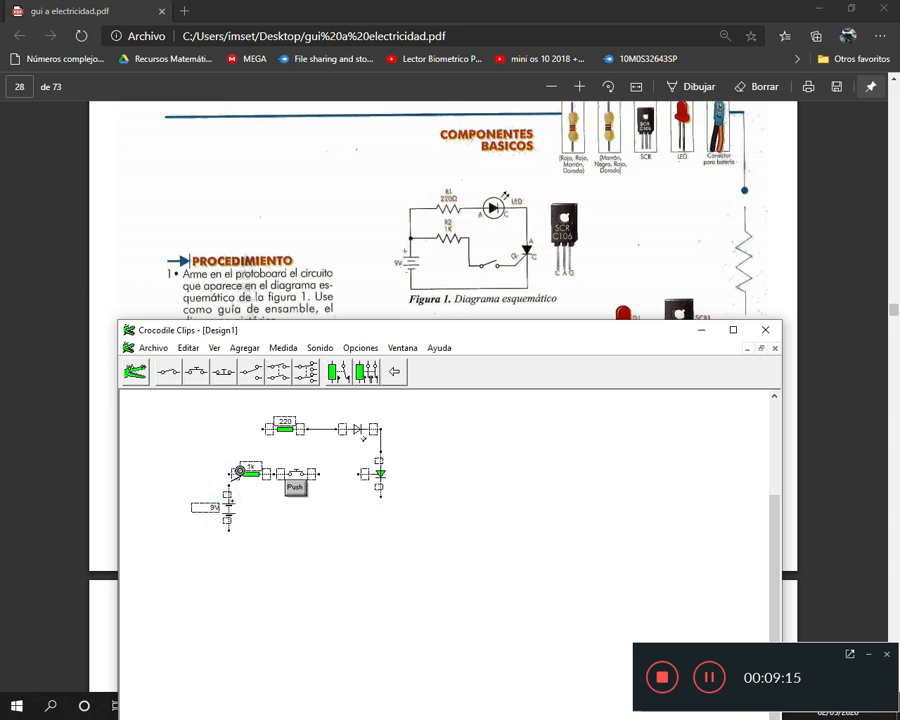
left_click(230, 474)
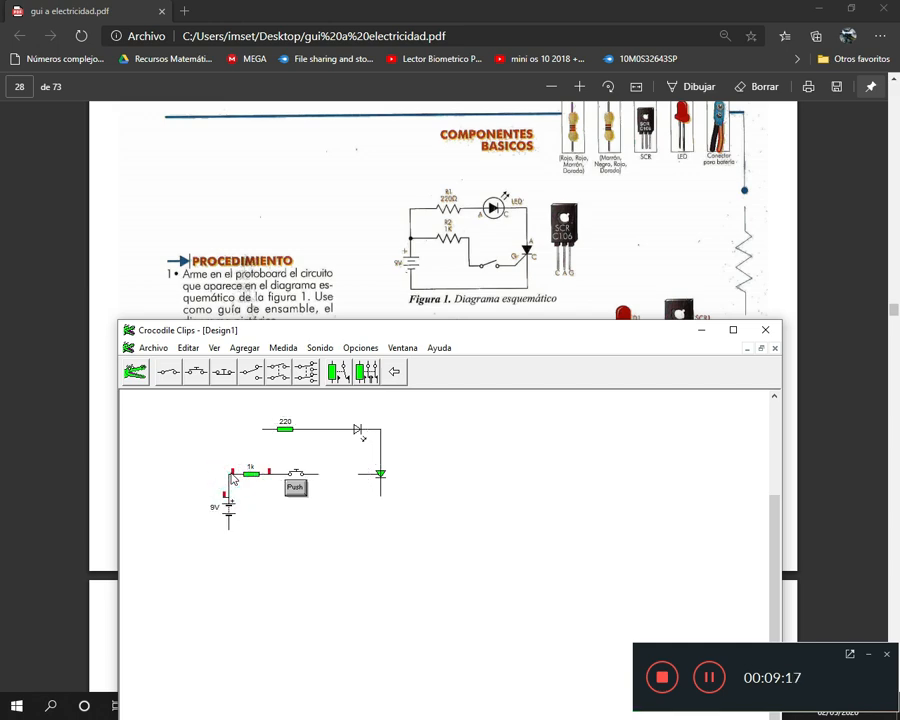
left_click_drag(230, 476, 266, 420)
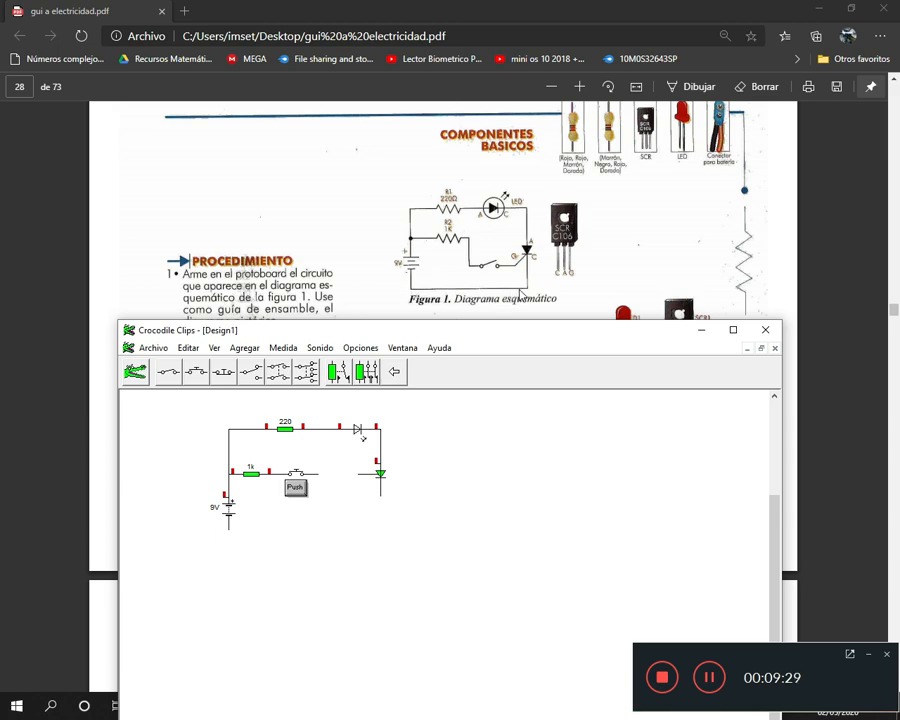
Wire the battery's negative terminal to the SCR's cathode and the push switch's free end to the SCR's gate
left_click(228, 530)
left_click_drag(228, 530, 390, 487)
left_click(381, 497)
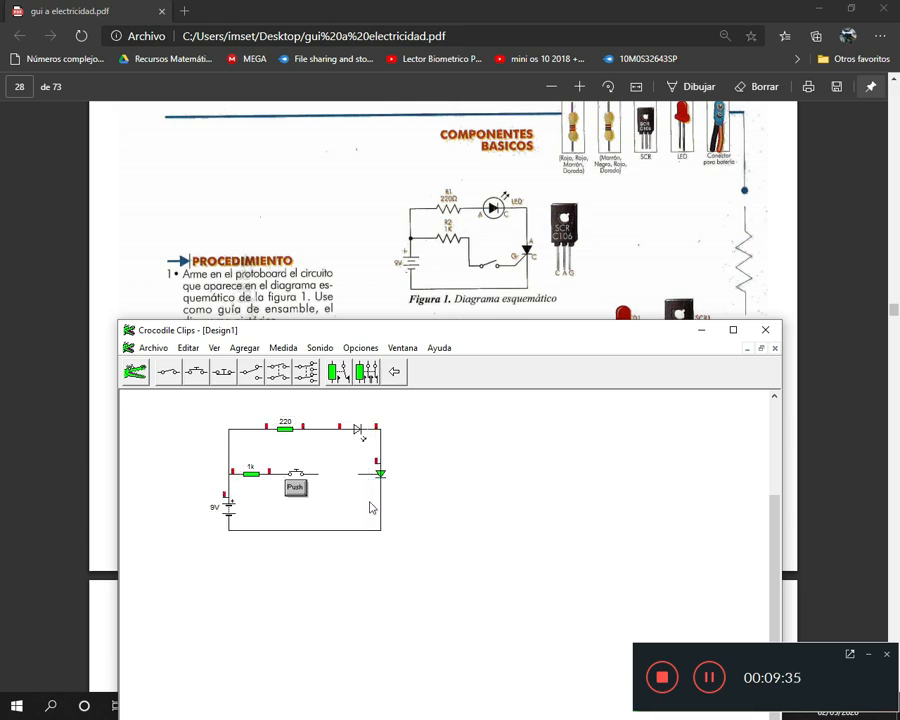
left_click(325, 471)
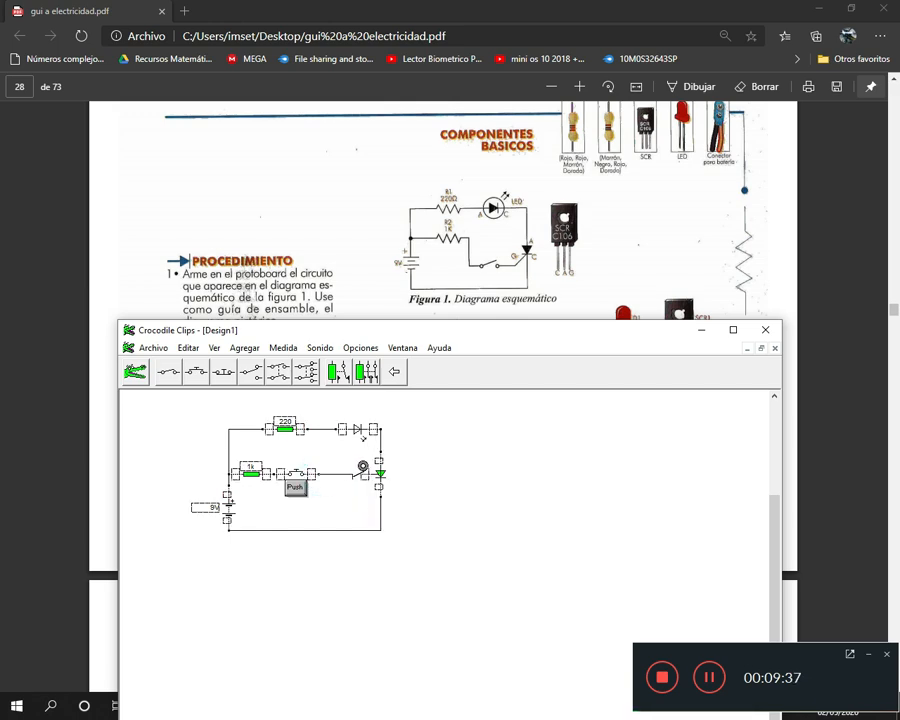
left_click(359, 471)
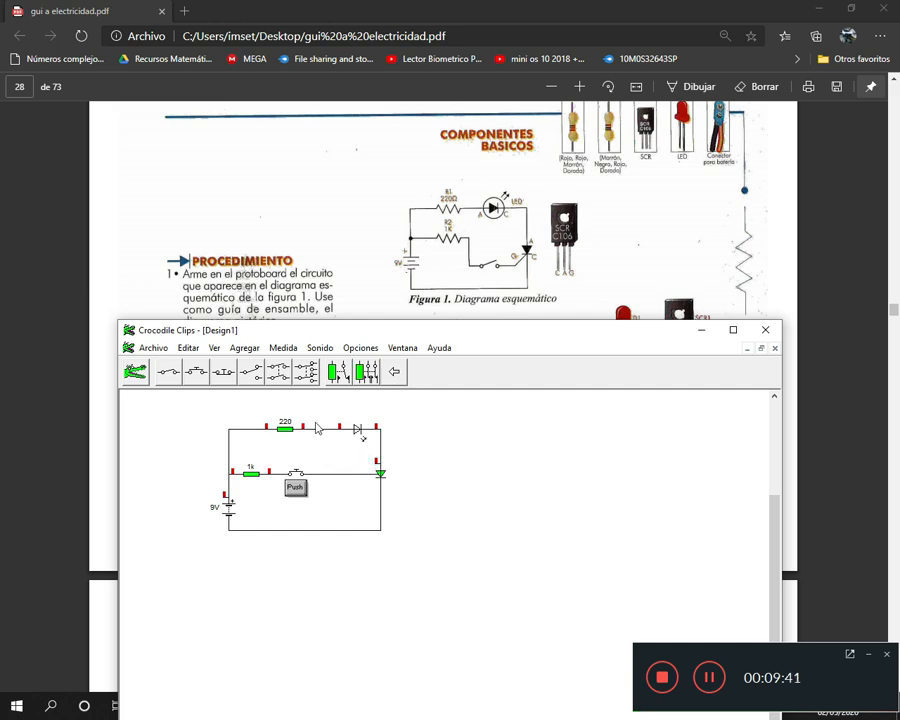
Test the circuit by operating the push switch to trigger the SCR
left_click(394, 371)
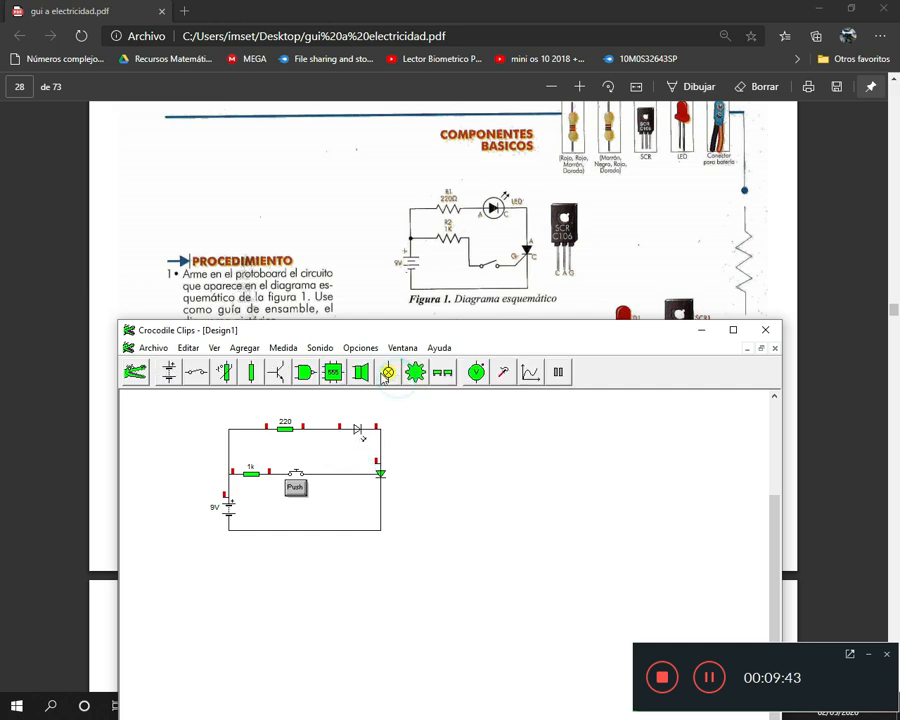
left_click(386, 370)
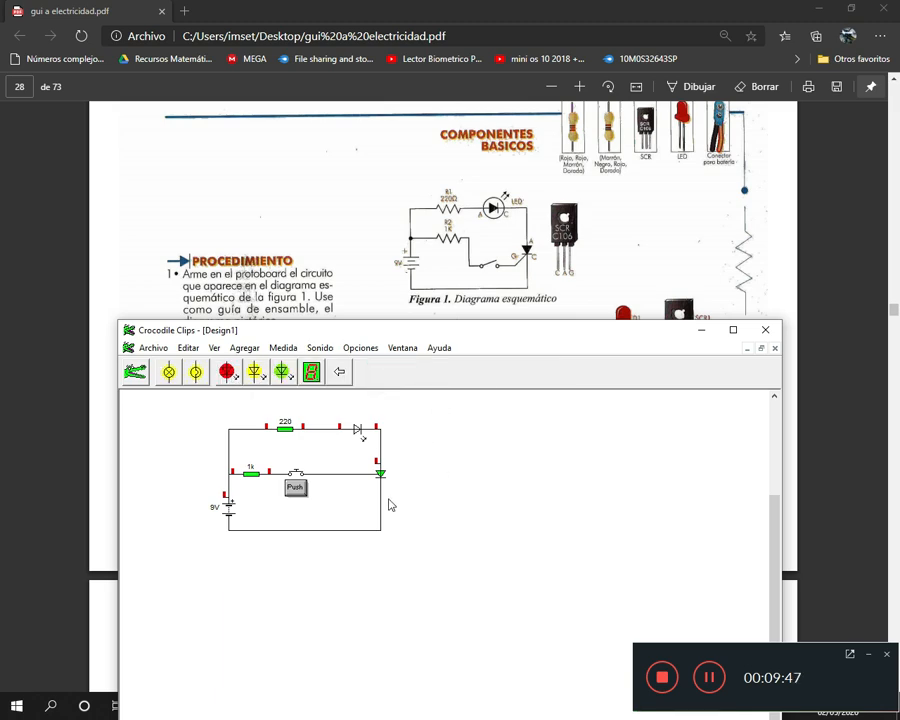
left_click(295, 490)
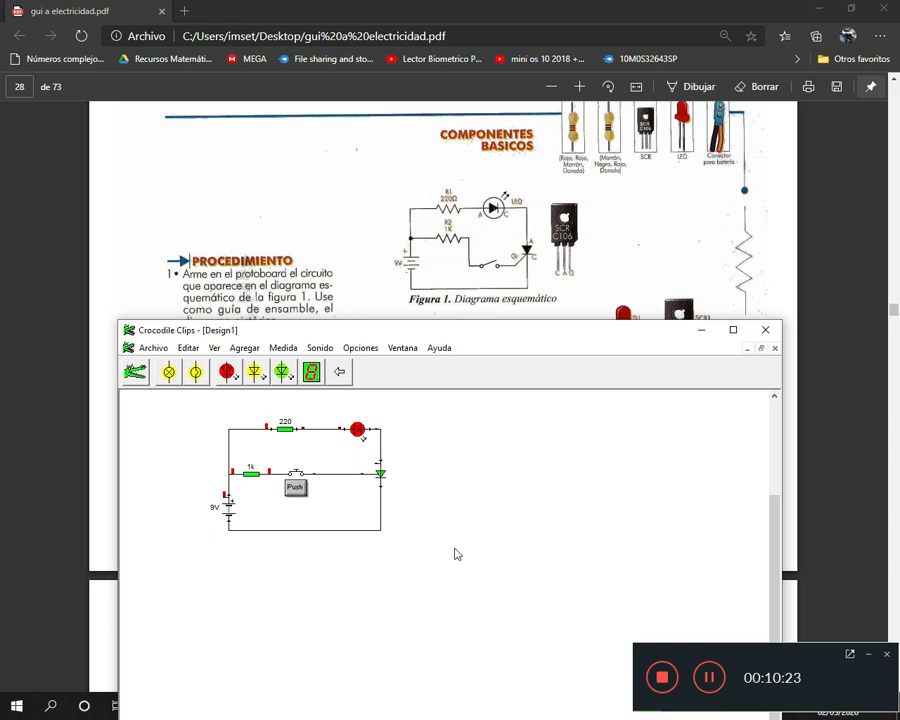
Delete the wire connecting the 220 Ω resistor to the battery's positive side
left_click_drag(522, 332, 589, 197)
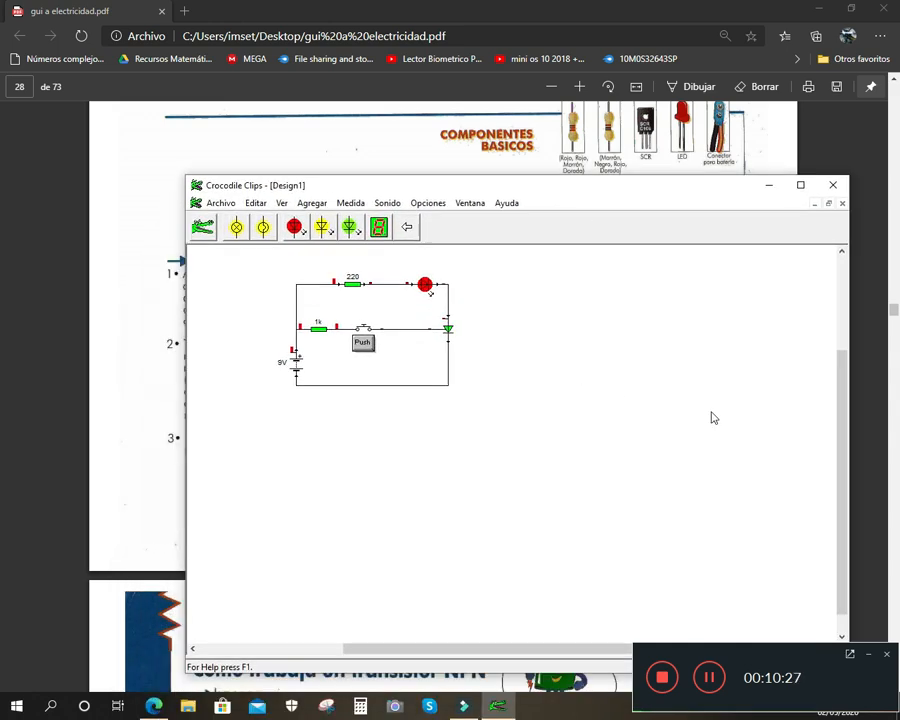
left_click_drag(847, 453, 847, 421)
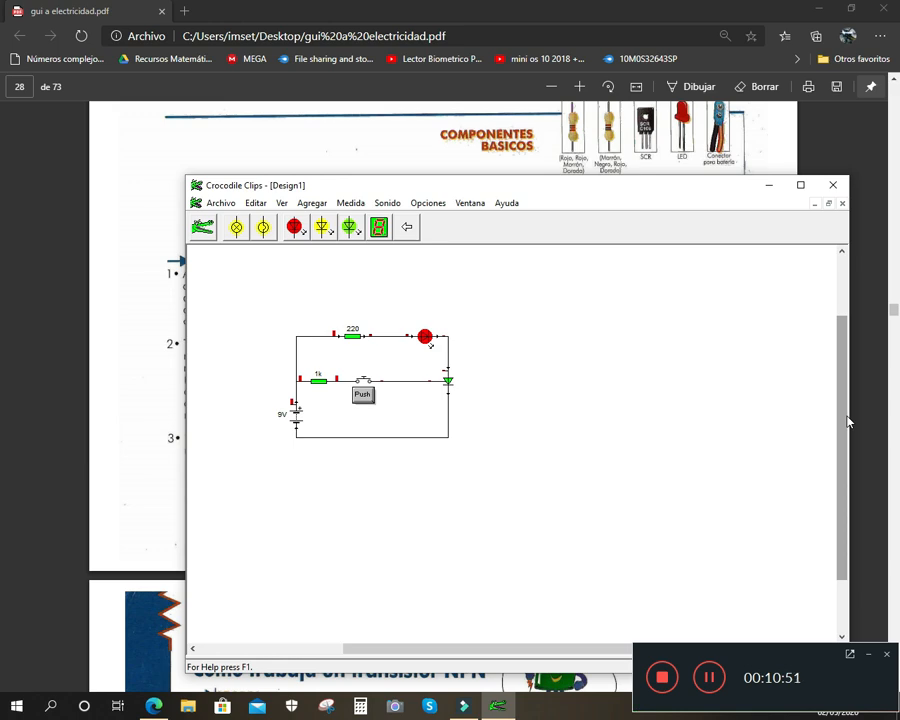
left_click(203, 227)
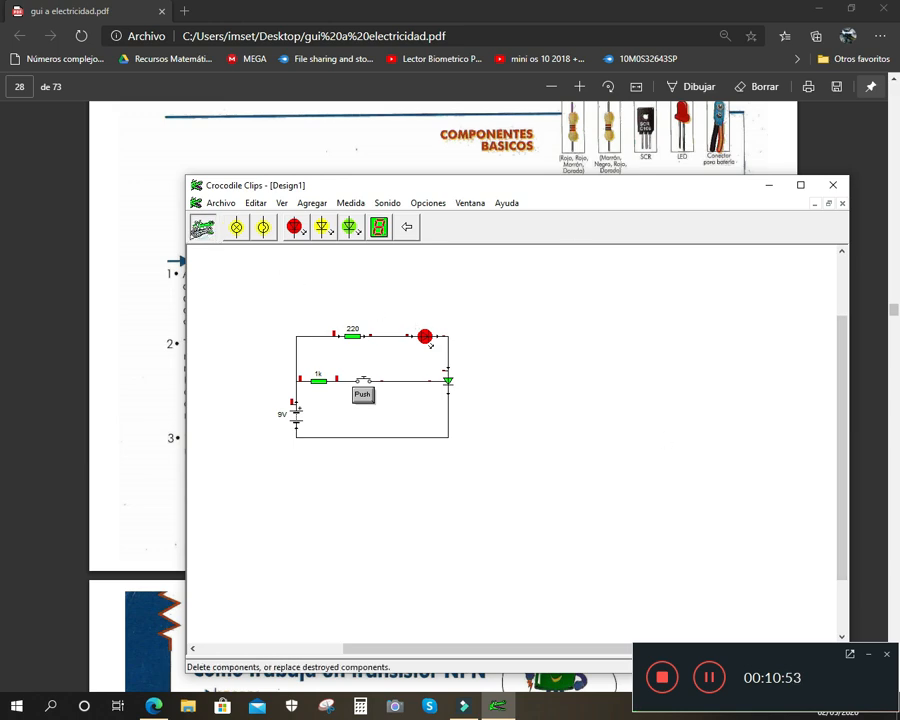
left_click(294, 350)
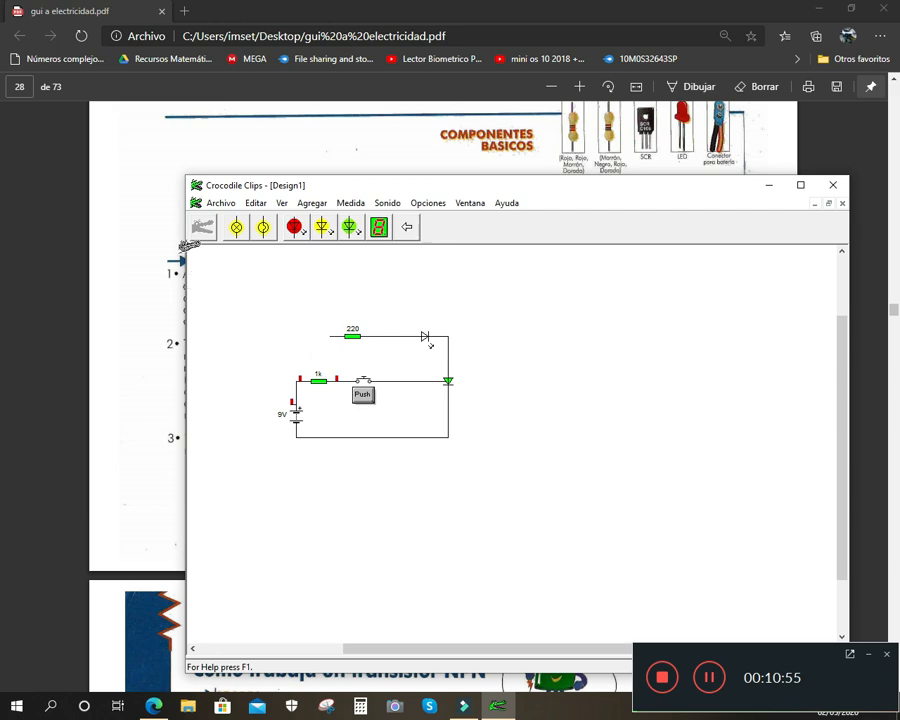
Set the value of the resistor in series with the LED to 50 Ω
left_click(352, 336)
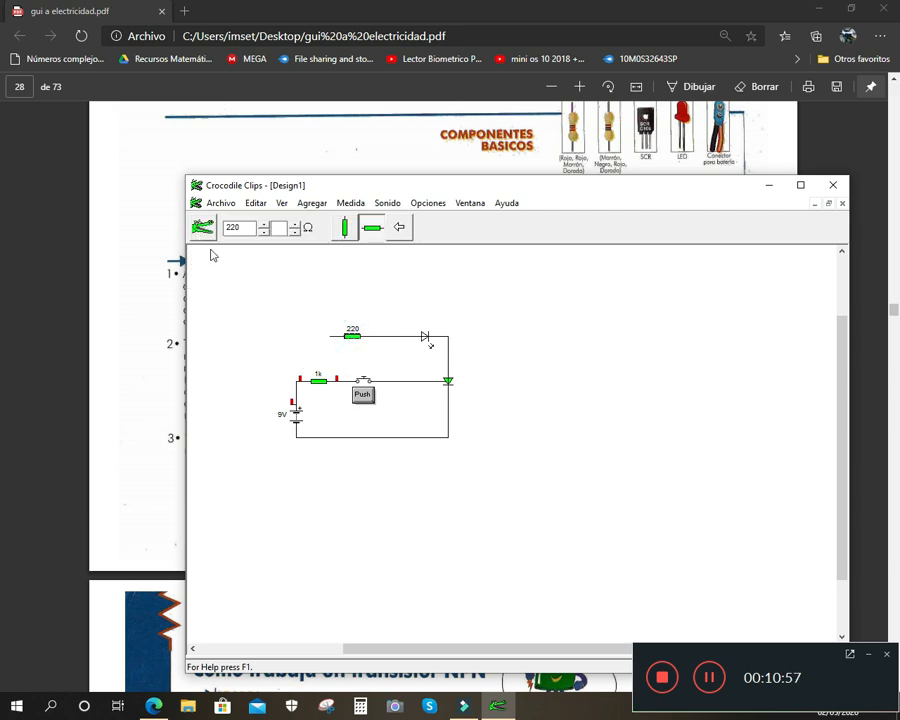
double_click(238, 227)
type("50")
left_click(279, 311)
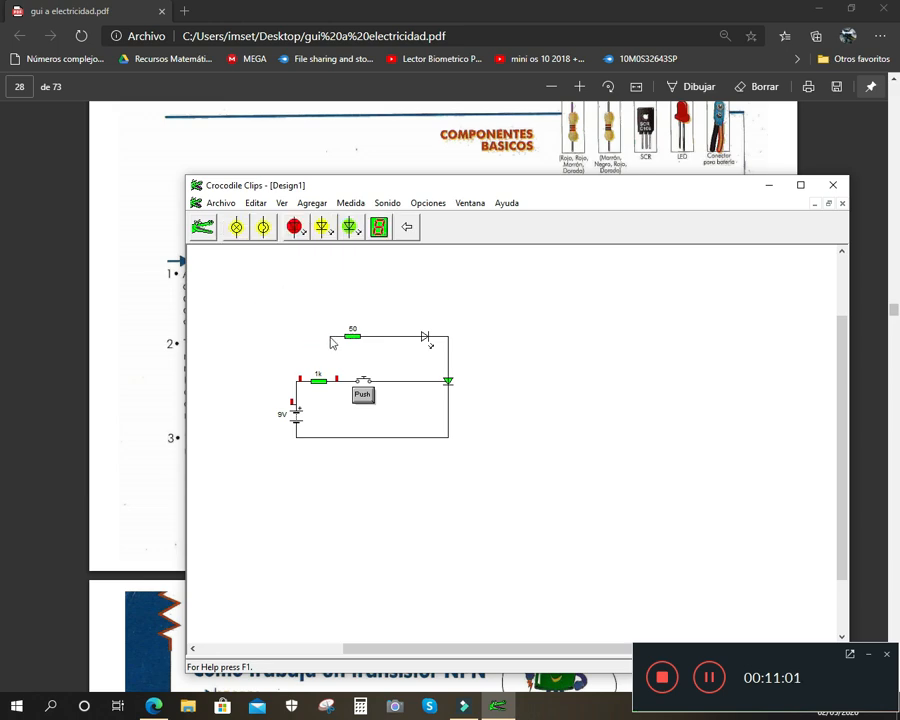
Rewire the 50 Ω resistor to the junction of the battery and 1 kΩ resistor, and operate the push switch to test the circuit
mouse_move(333, 342)
left_mouse_down()
mouse_move(297, 334)
mouse_move(304, 357)
mouse_move(296, 381)
left_mouse_up()
left_click(364, 401)
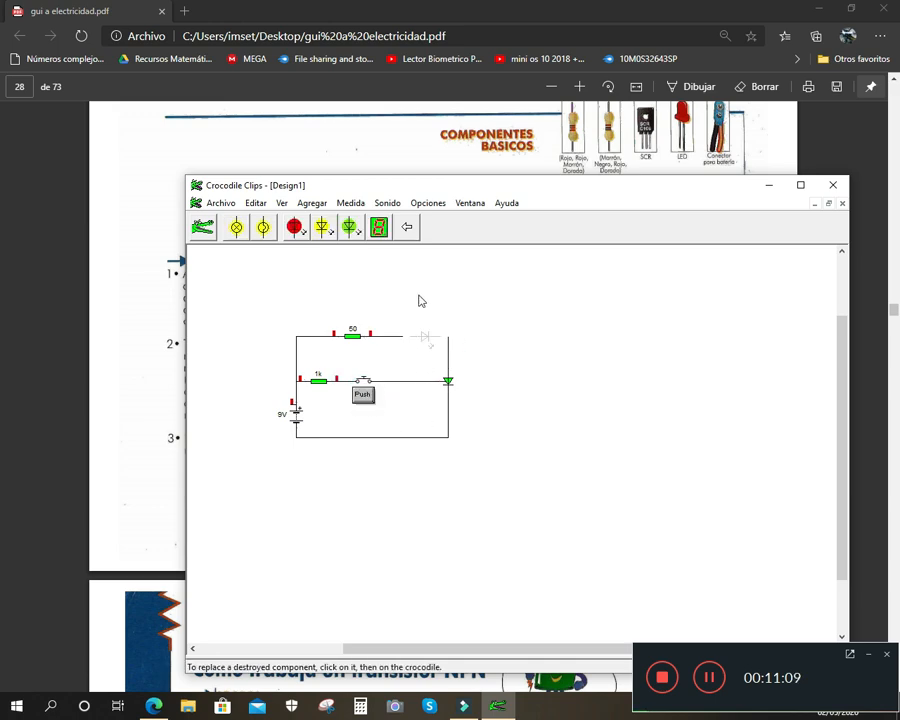
Set the value of the 50 Ω resistor in series with the LED to 280 Ω
left_click_drag(449, 193, 444, 283)
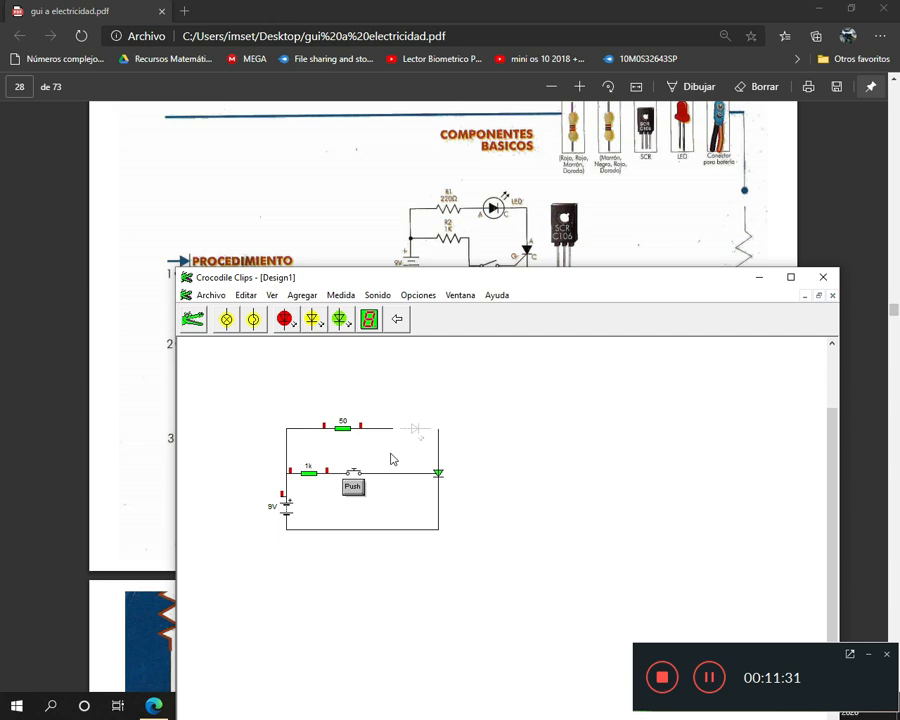
left_click(342, 426)
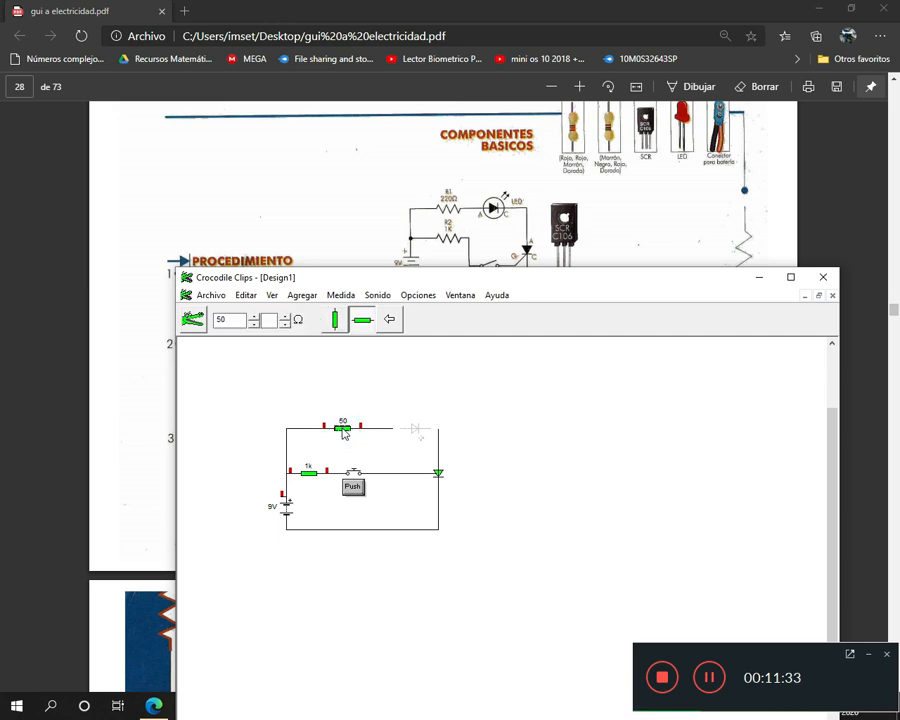
double_click(232, 321)
type("280")
left_click(284, 387)
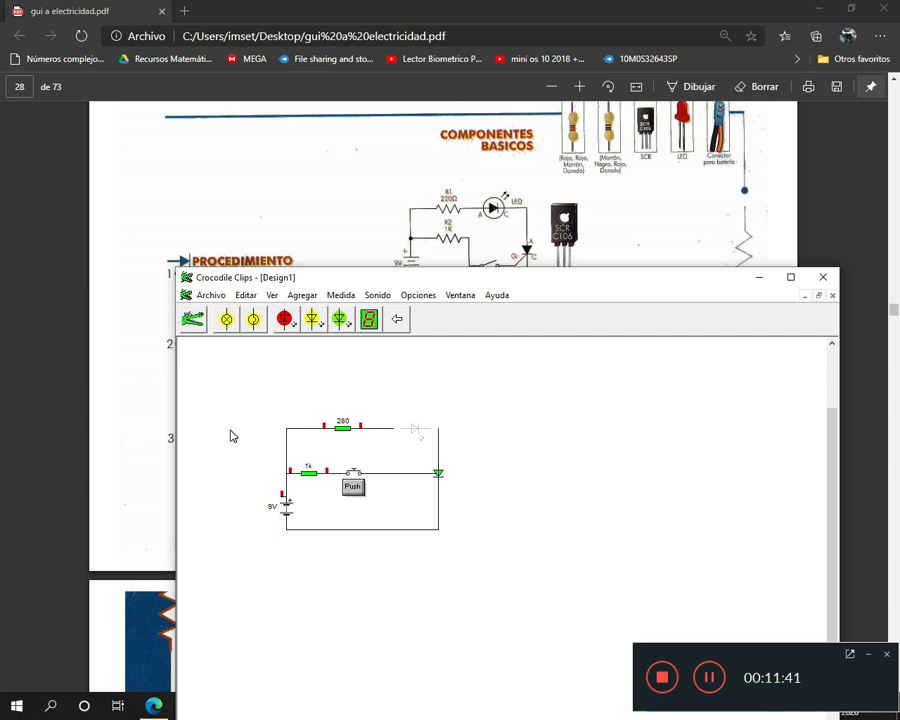
Replace the destroyed LED in the circuit, and operate the push switch to test it with the 280 Ω resistor
left_click(192, 318)
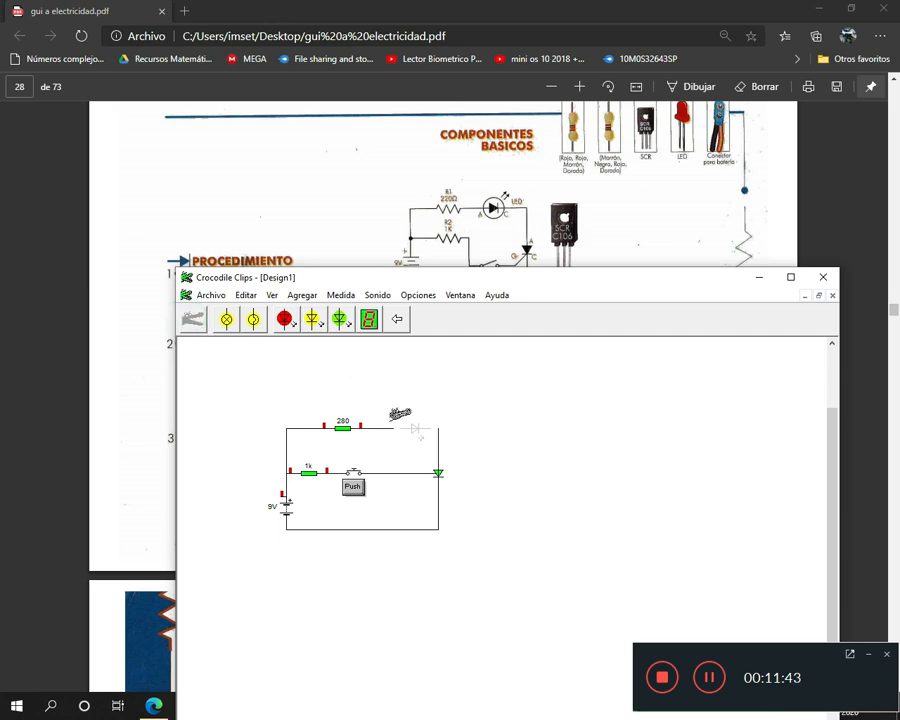
left_click(414, 431)
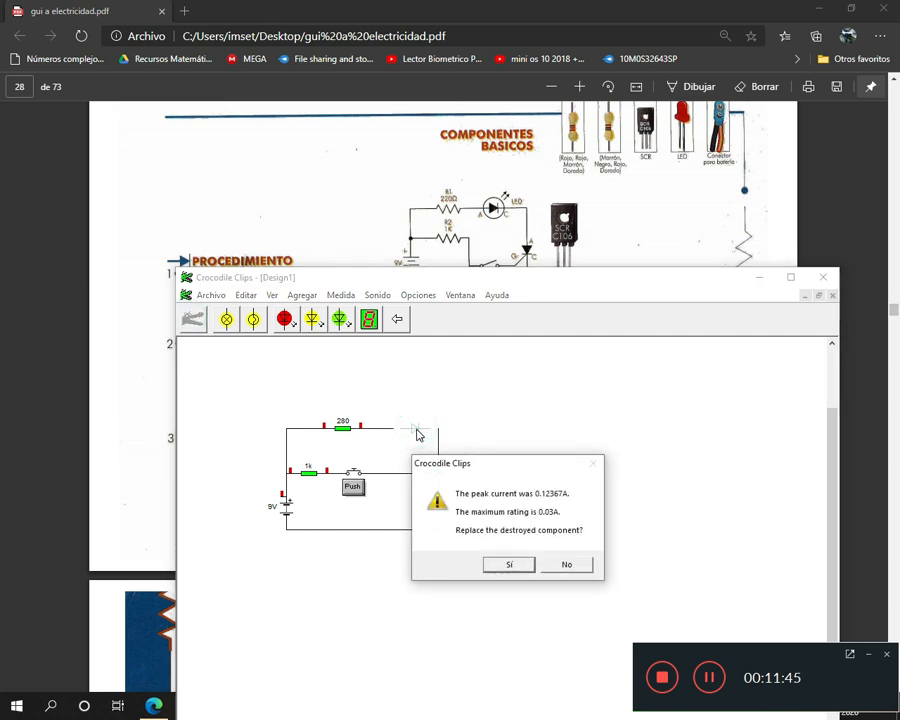
left_click(501, 566)
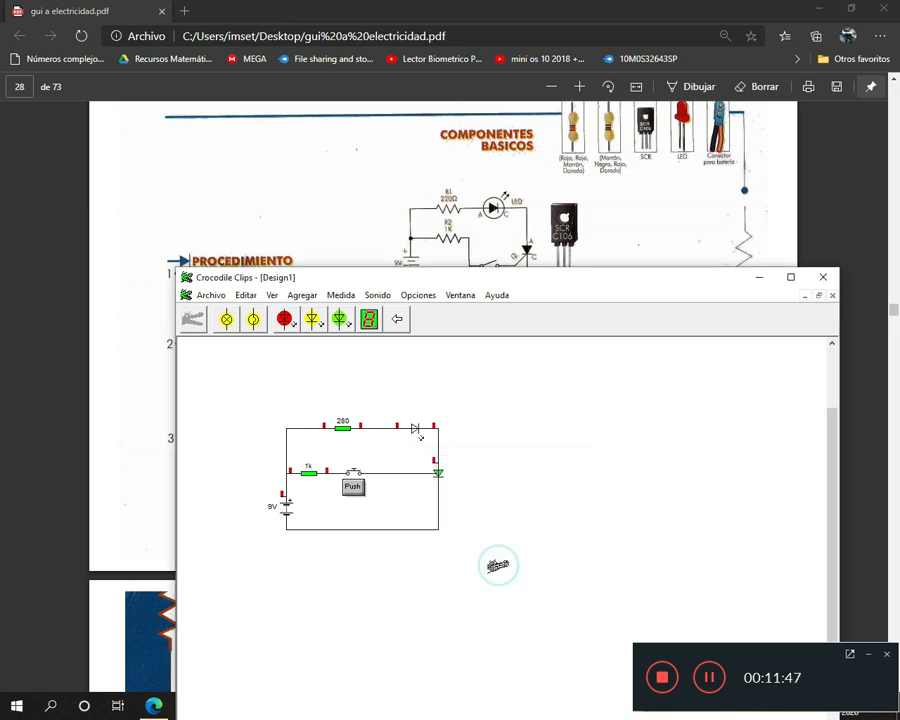
left_click(193, 318)
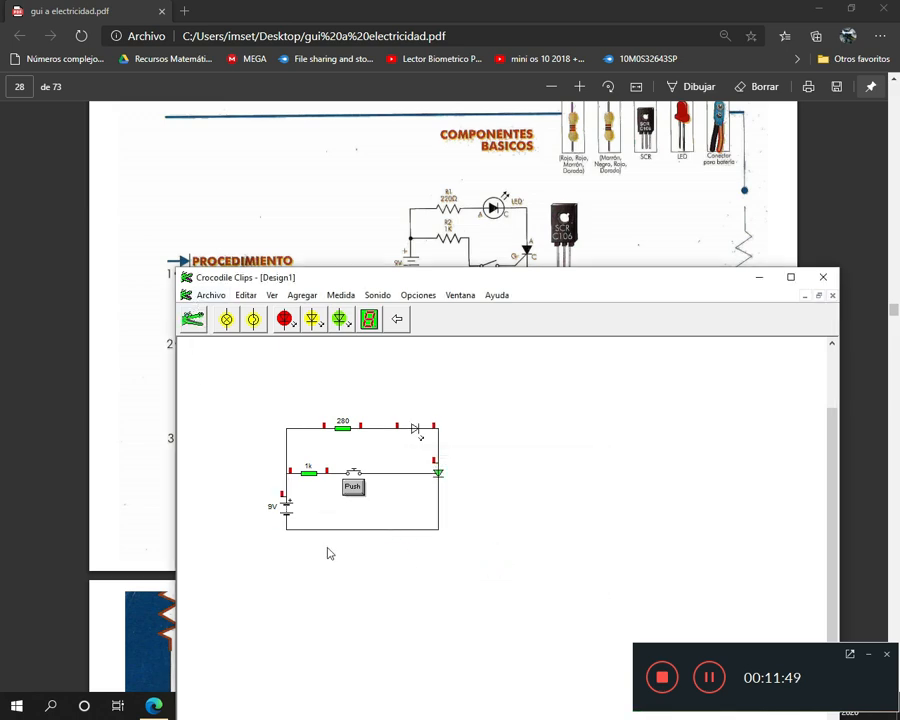
left_click(353, 489)
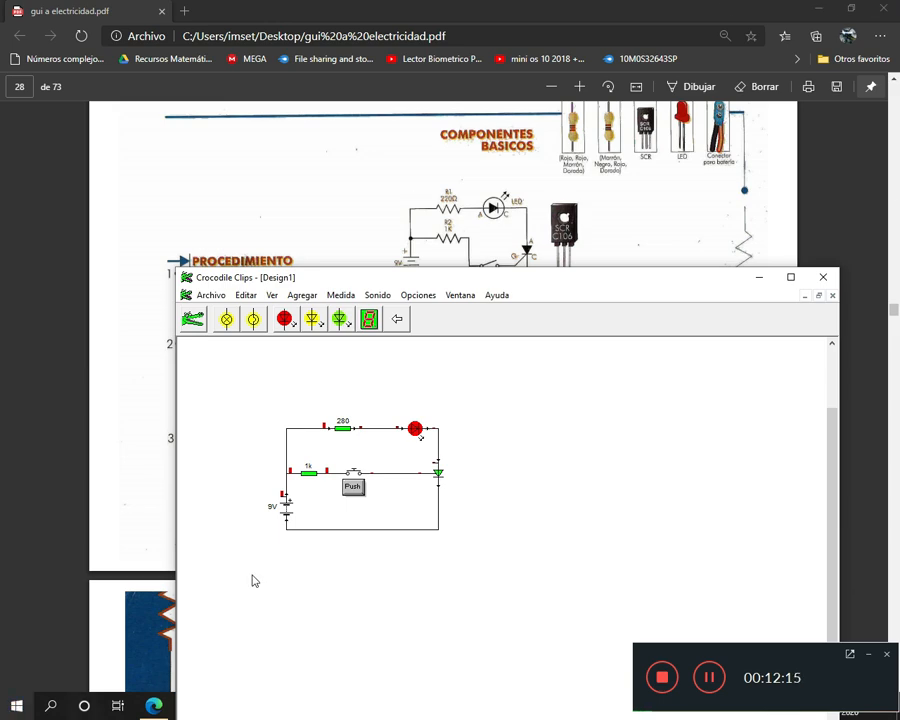
Save the circuit to the desktop as "clase tarea" or "tarea" plus the student's surname, and place its icon above the "juegos para pc" folder
left_click_drag(516, 279, 556, 246)
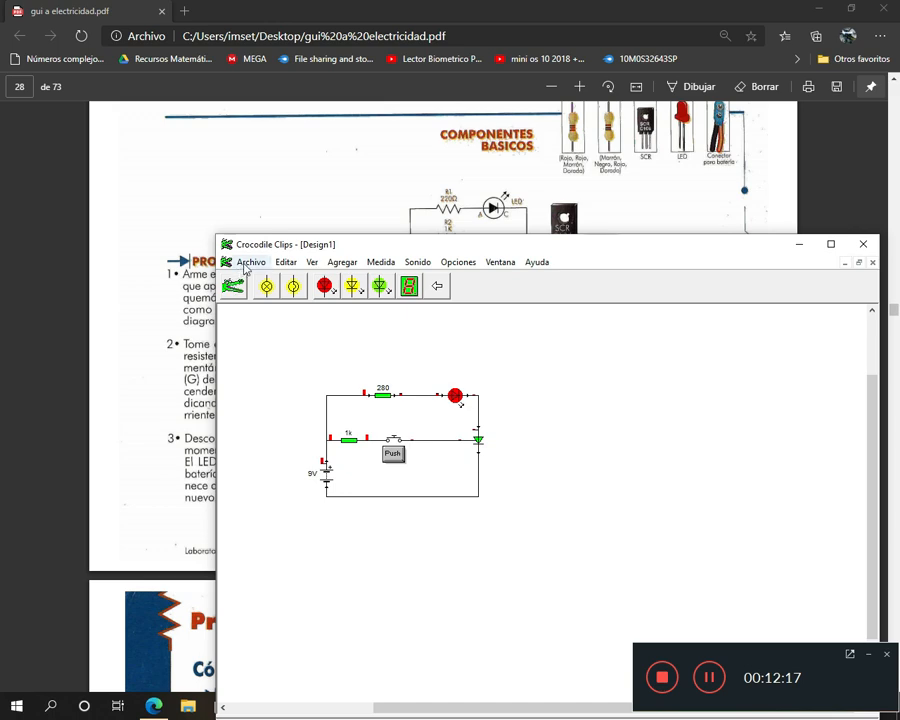
left_click(247, 264)
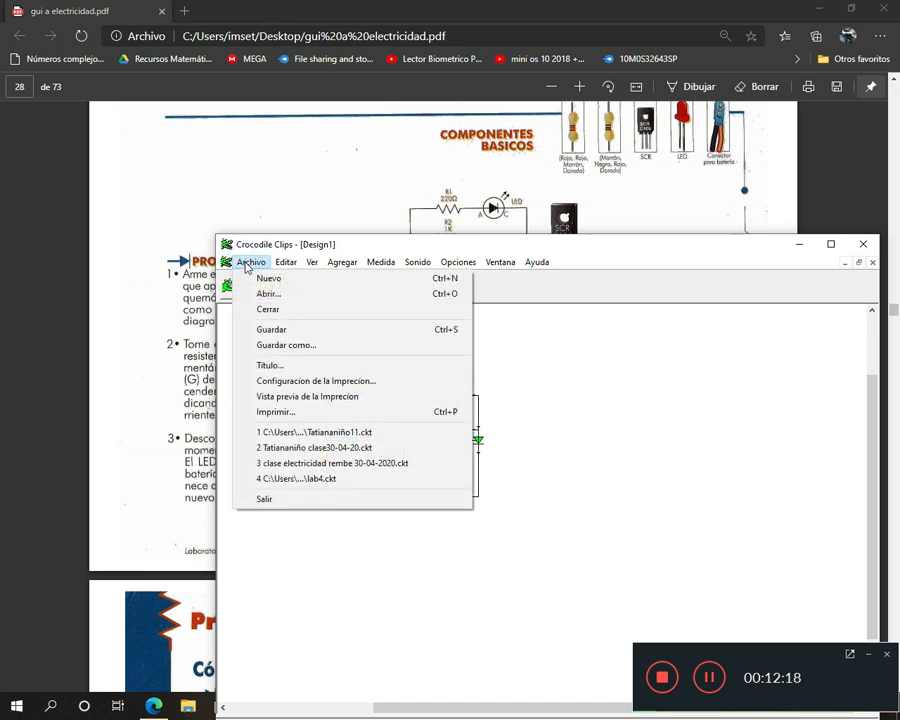
left_click(264, 329)
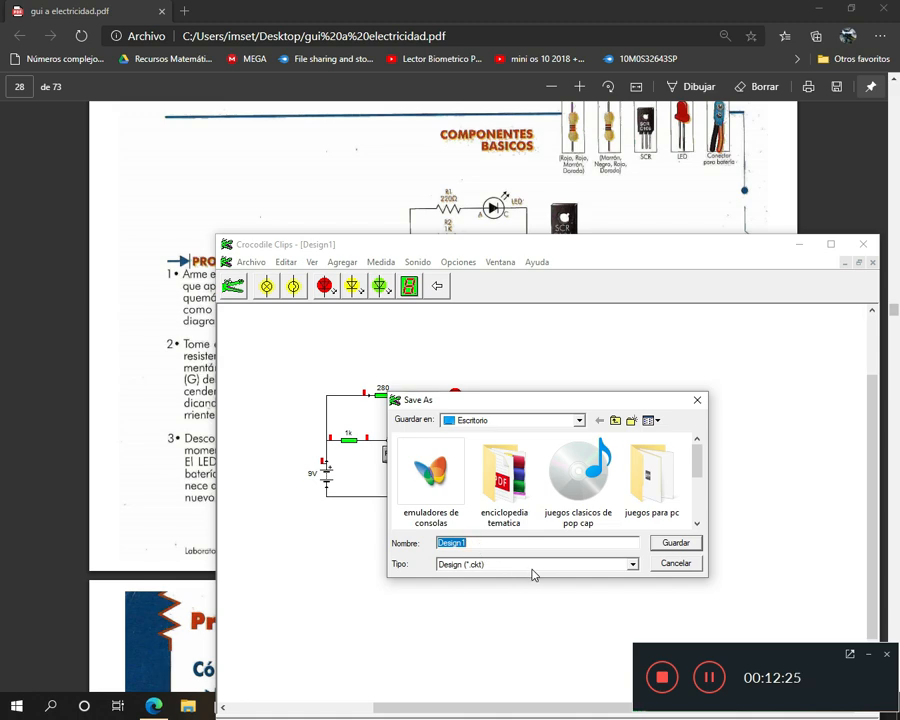
type("clase ni")
key("BackSpace")
key("BackSpace")
key("BackSpace")
type("tarea niño")
left_click(676, 543)
left_click(898, 715)
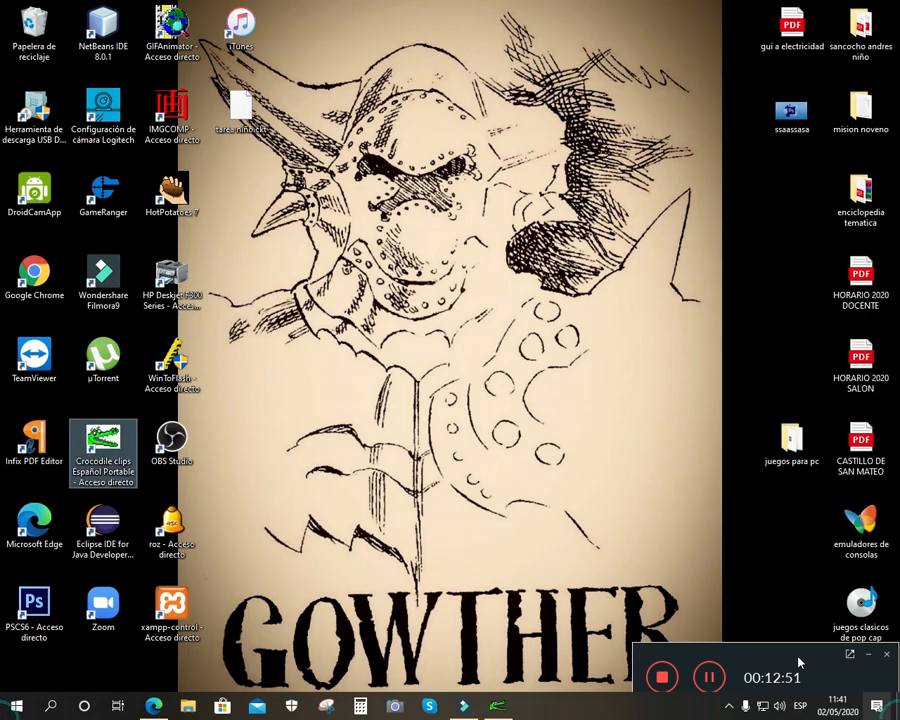
left_click_drag(241, 98, 792, 272)
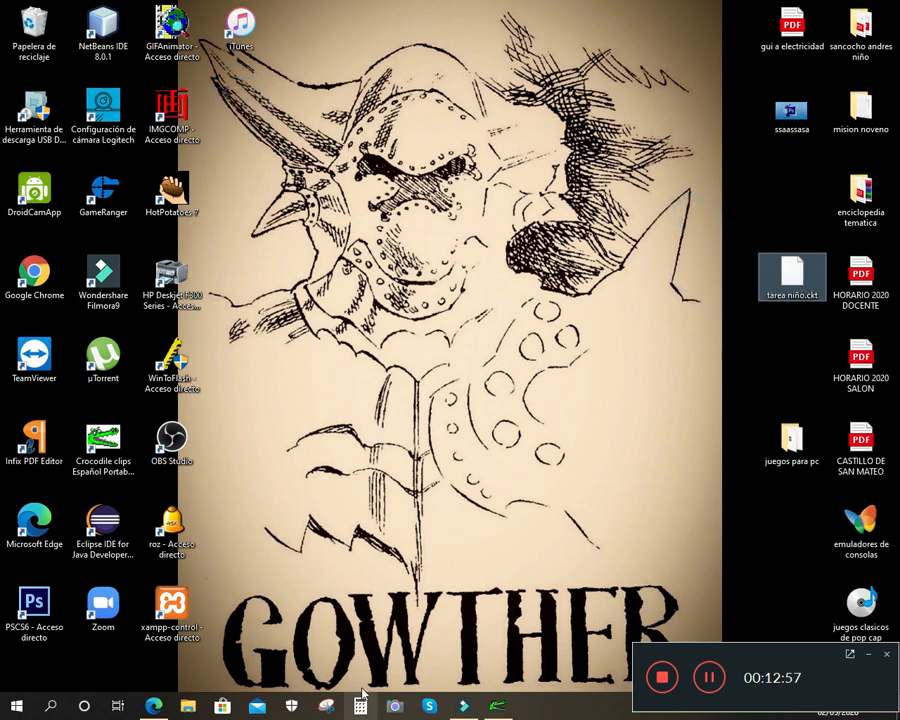
Switch to Google Chrome, open the teacher's website, and follow its DRIVE DE ONCE link to the once 2020 folder
left_click(38, 280)
double_click(44, 286)
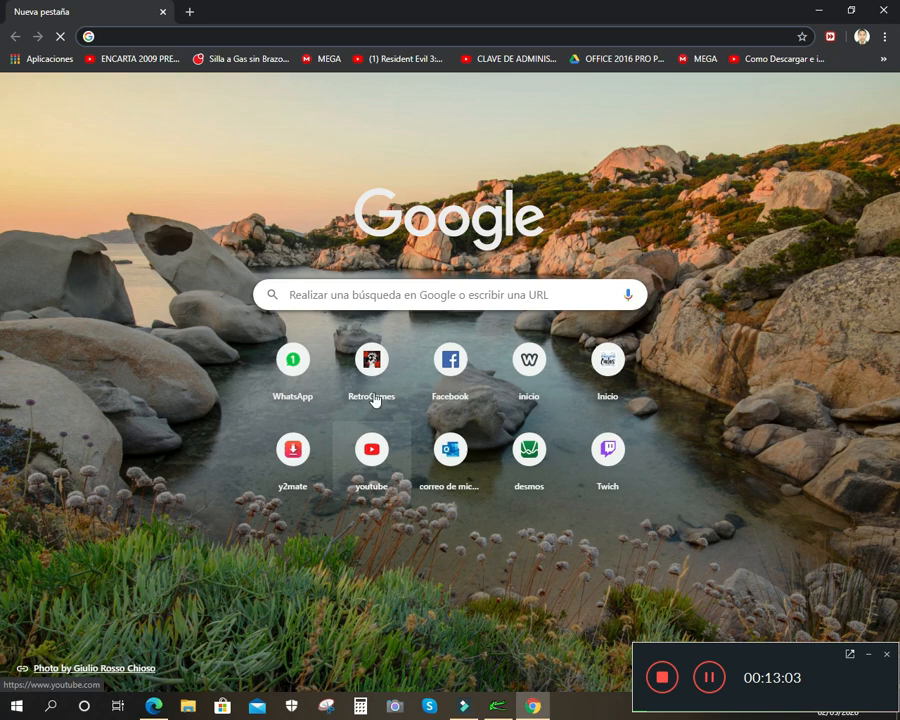
left_click(373, 35)
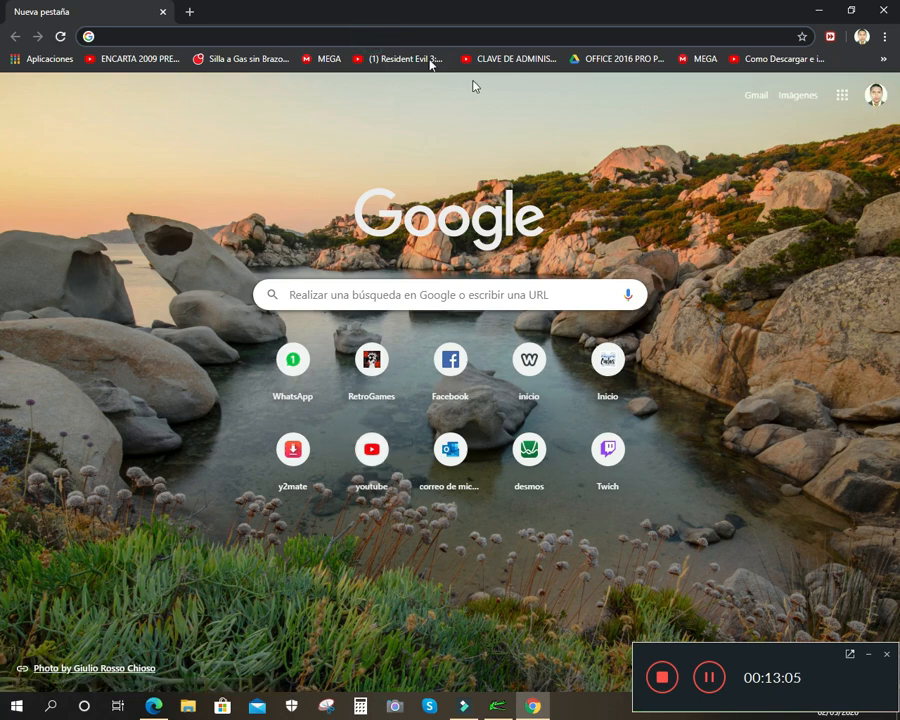
left_click(608, 362)
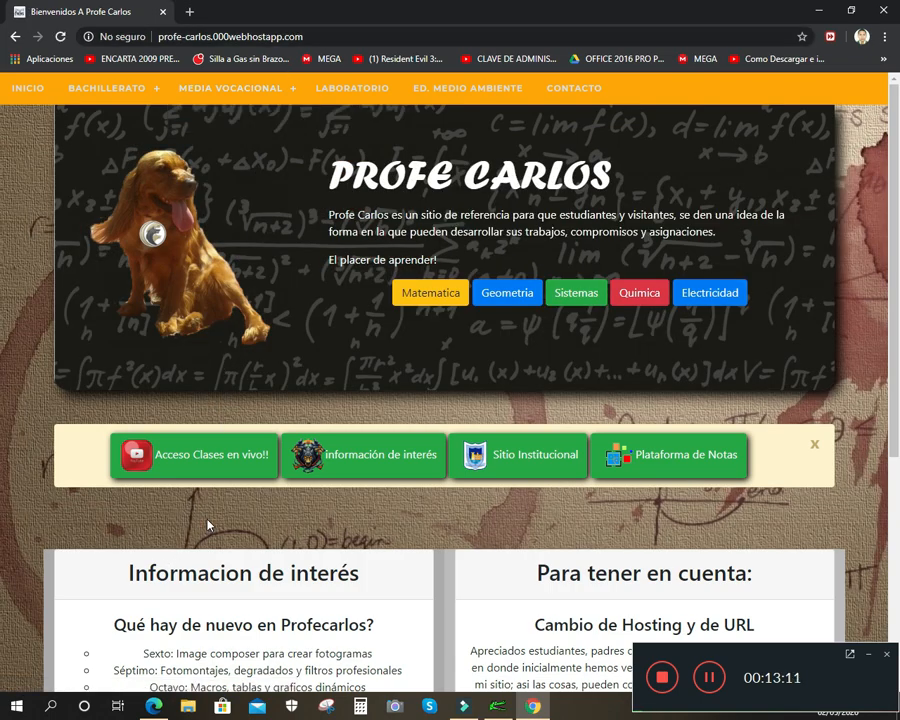
scroll(207, 525, "down", 5)
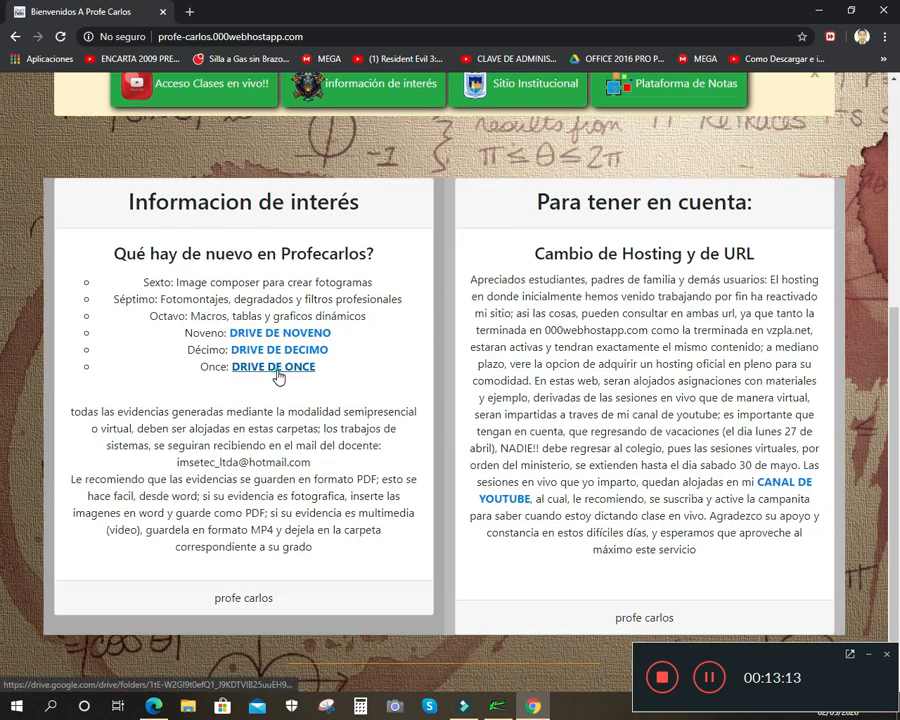
left_click(268, 369)
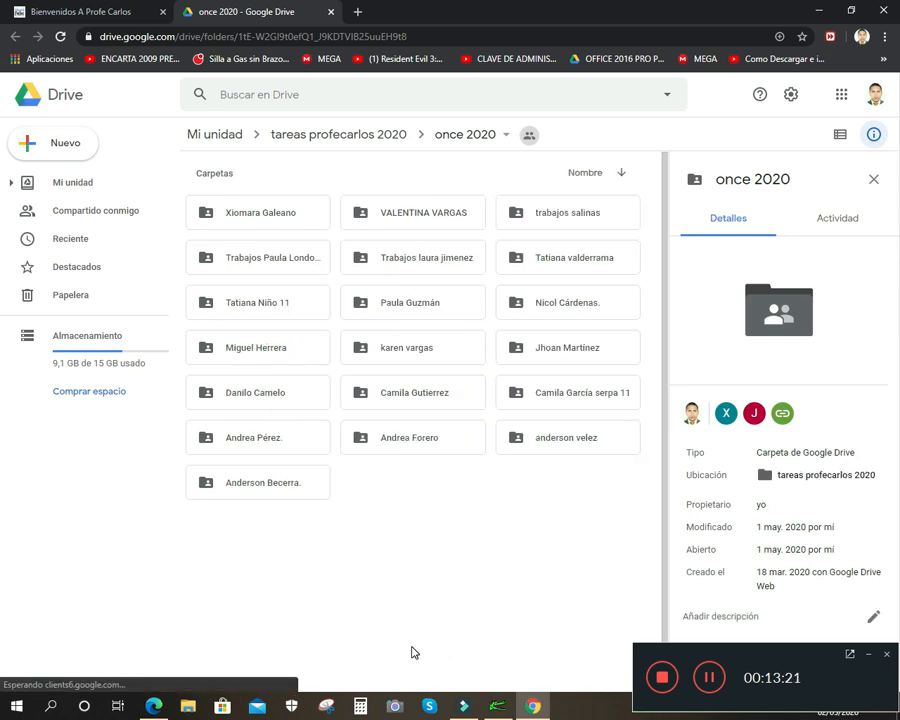
View the month subfolders inside the grade 11 student's folder in once 2020, and go back to the parent folder
left_click(268, 314)
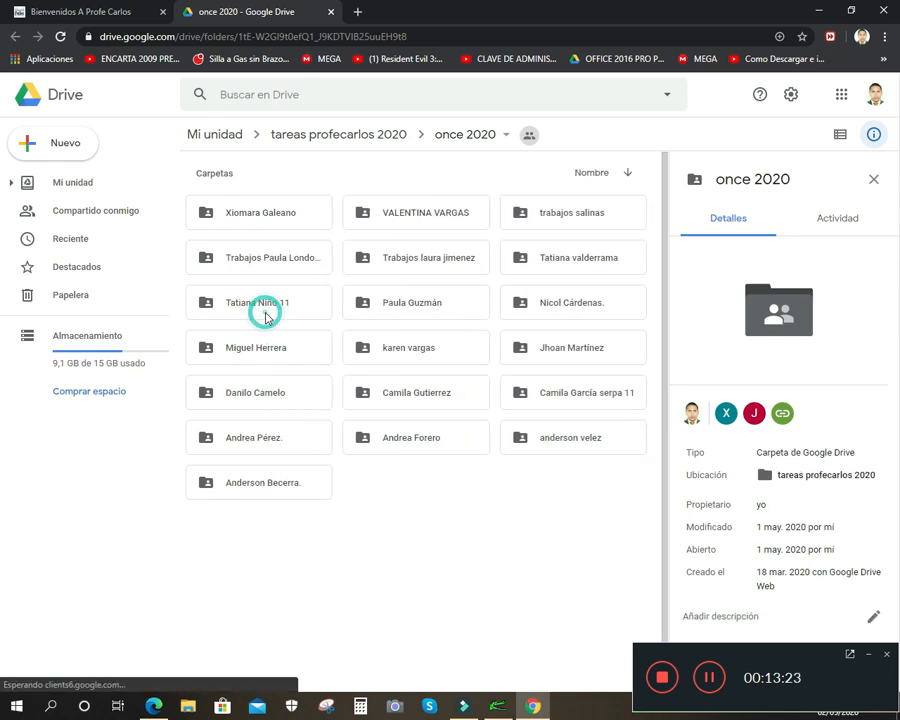
double_click(264, 308)
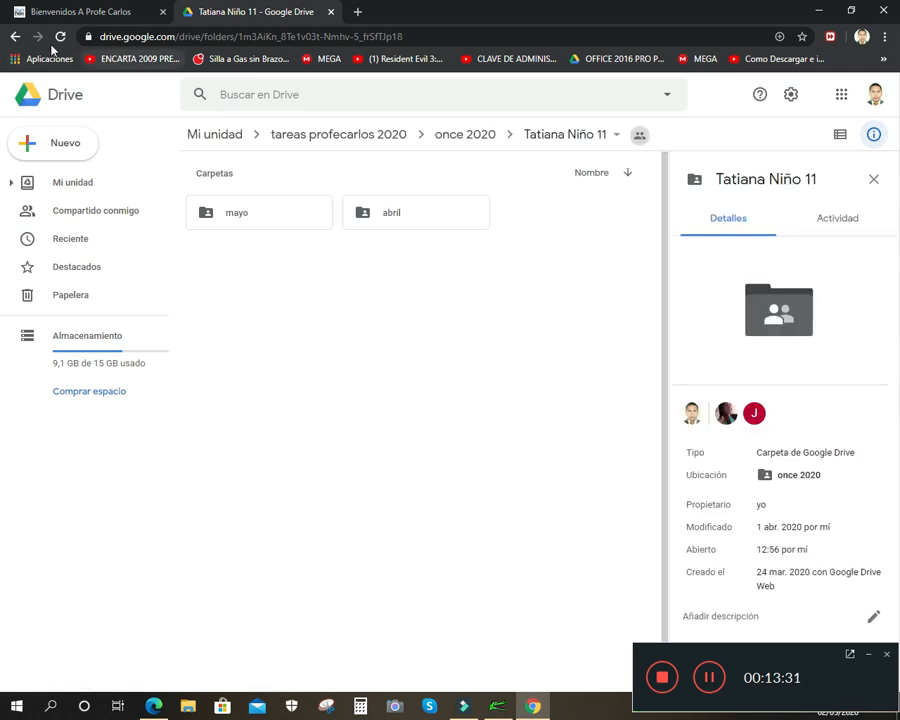
left_click(15, 36)
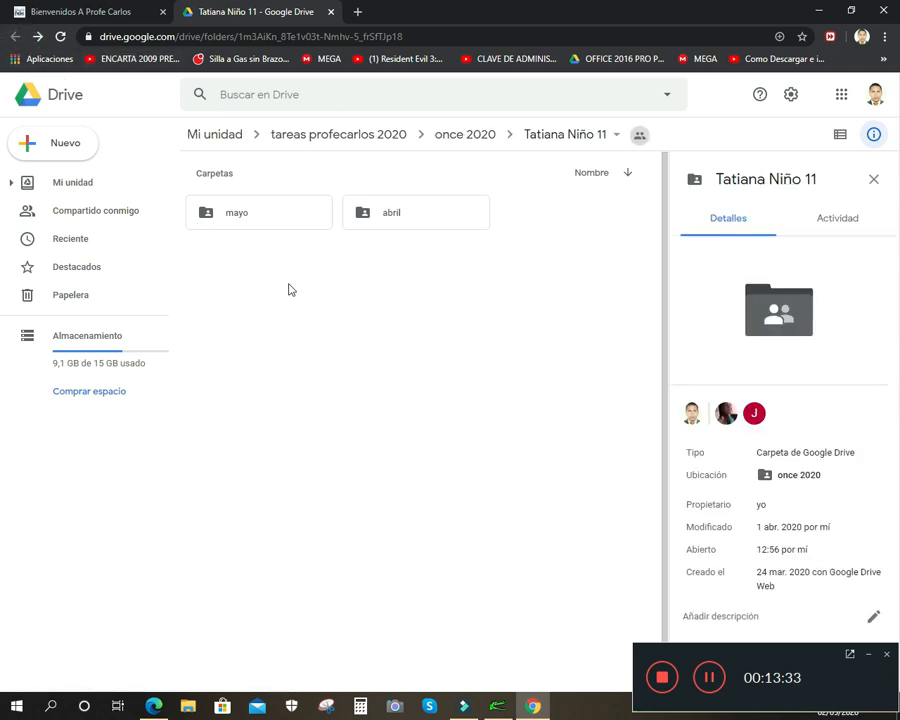